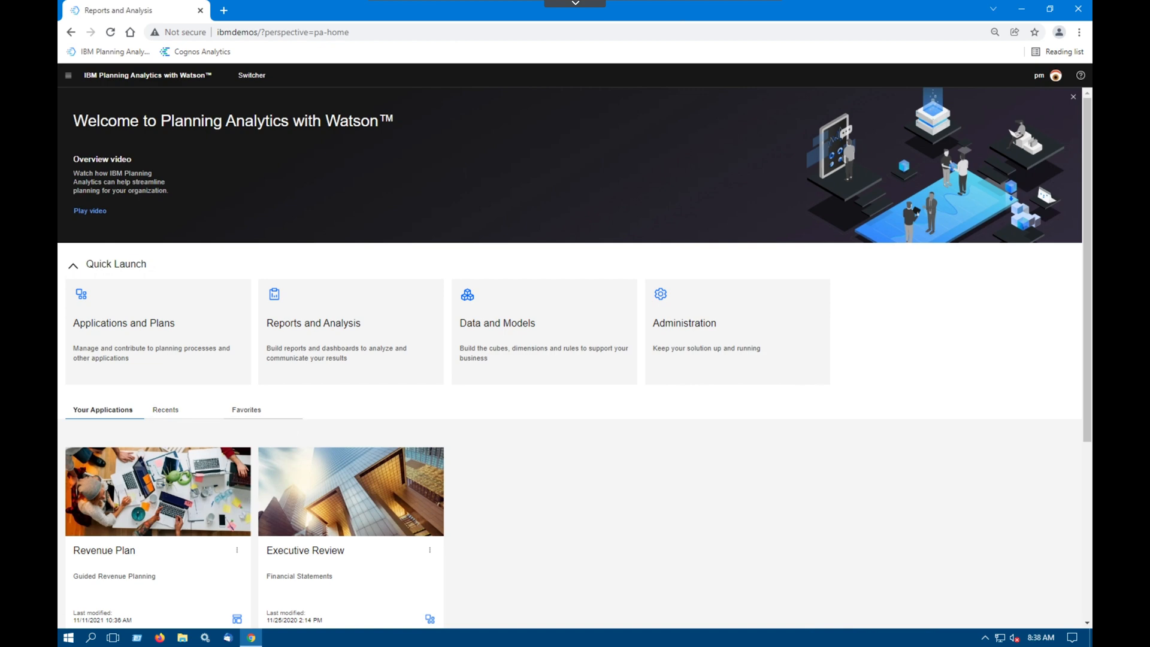
Open the Income Statement book from the shared Deep Dive HOL folder in Reports and Analysis
left_click(324, 335)
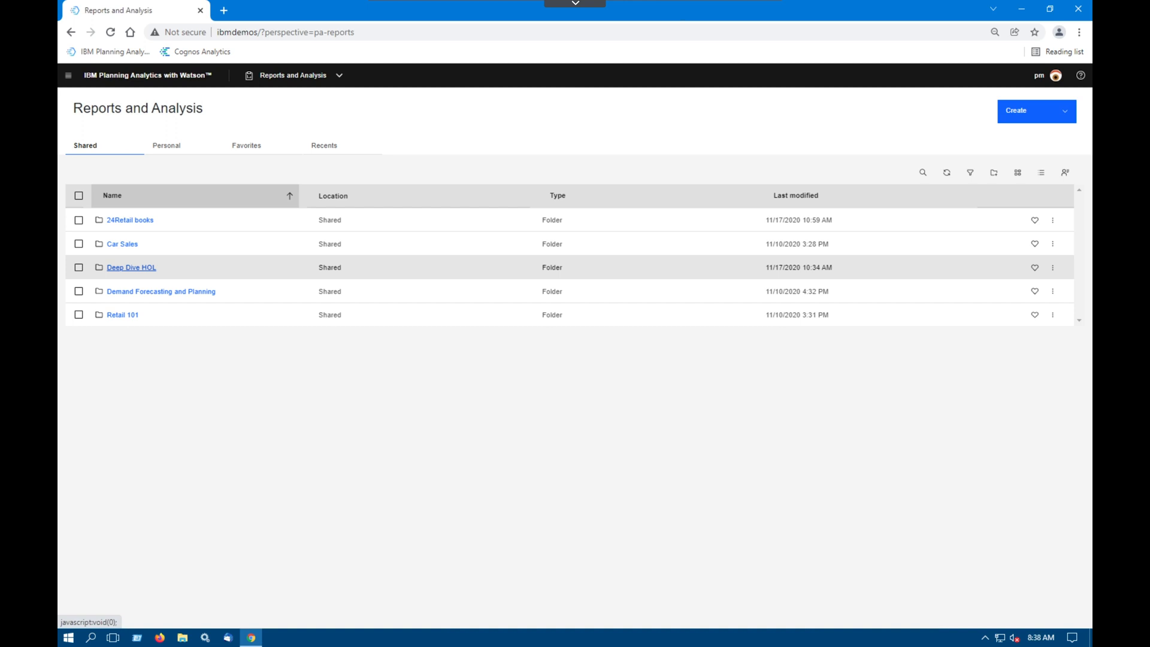
left_click(132, 267)
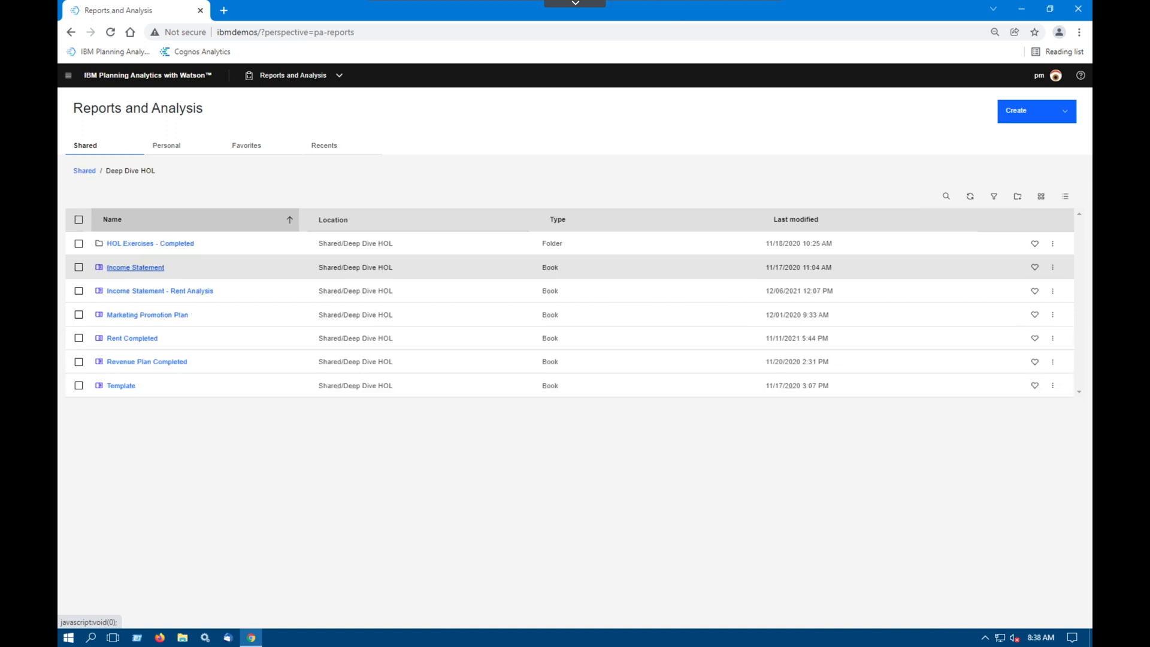
left_click(135, 267)
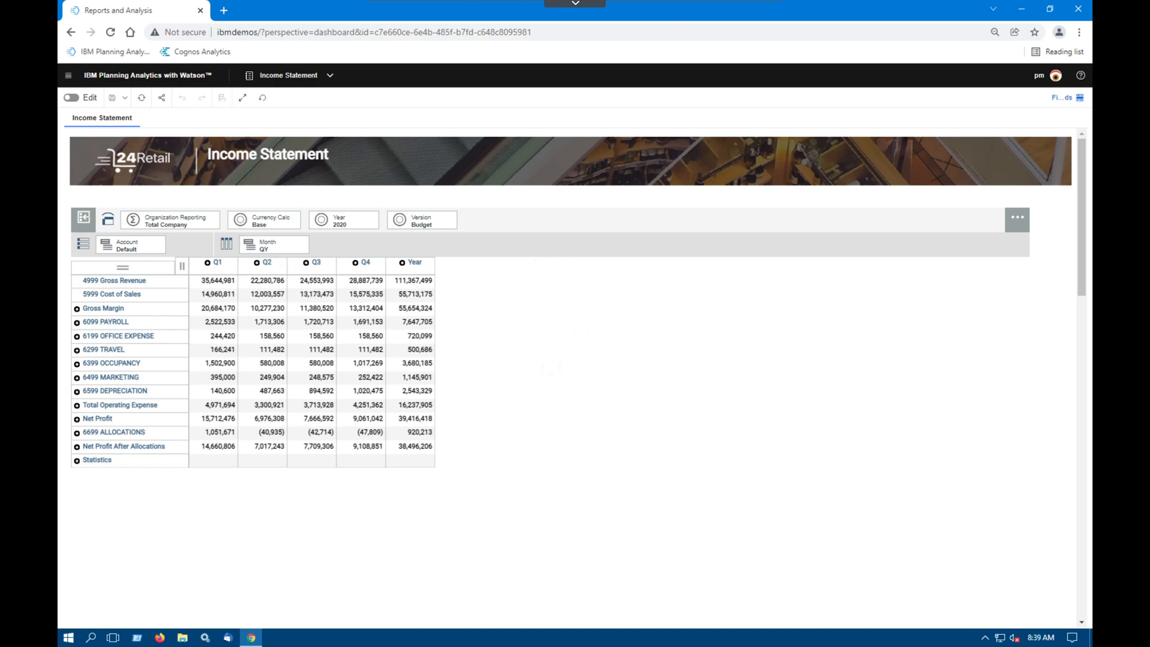
Change the Month set on the Income Statement columns to Q
left_click(275, 245)
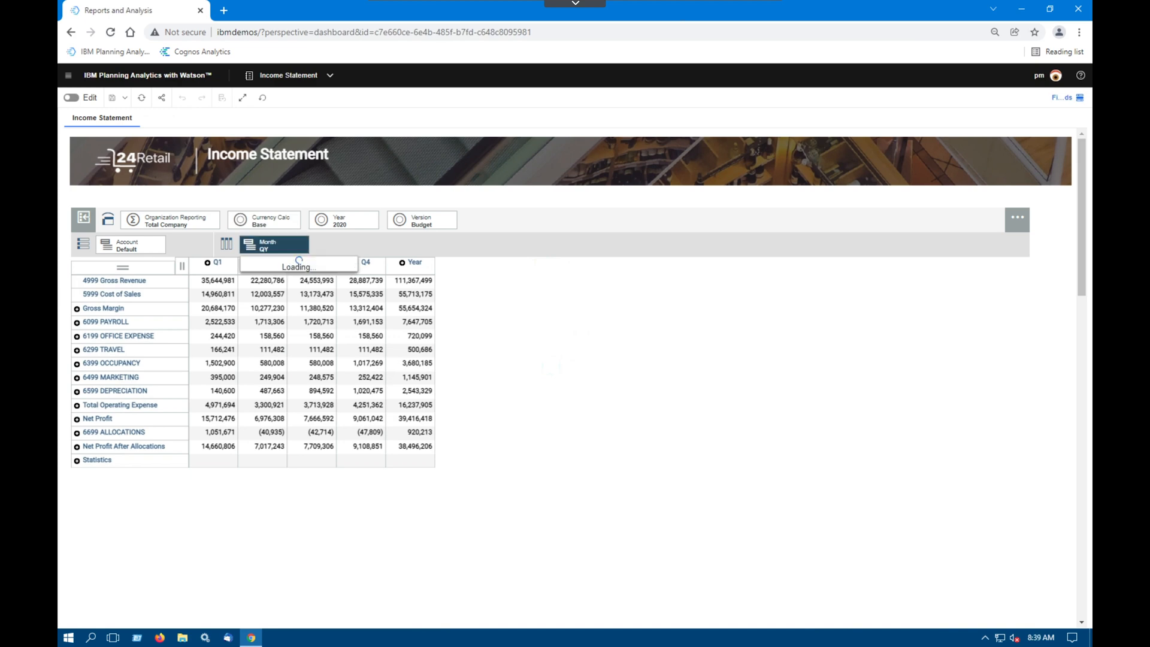
left_click_drag(353, 291, 353, 314)
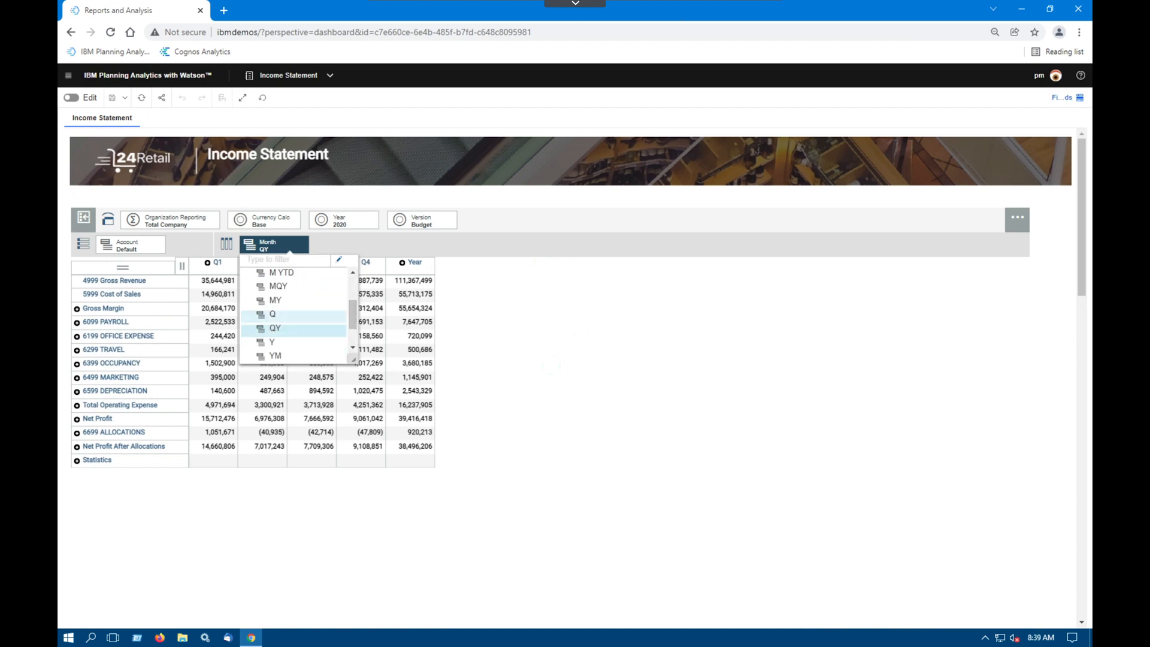
left_click(278, 314)
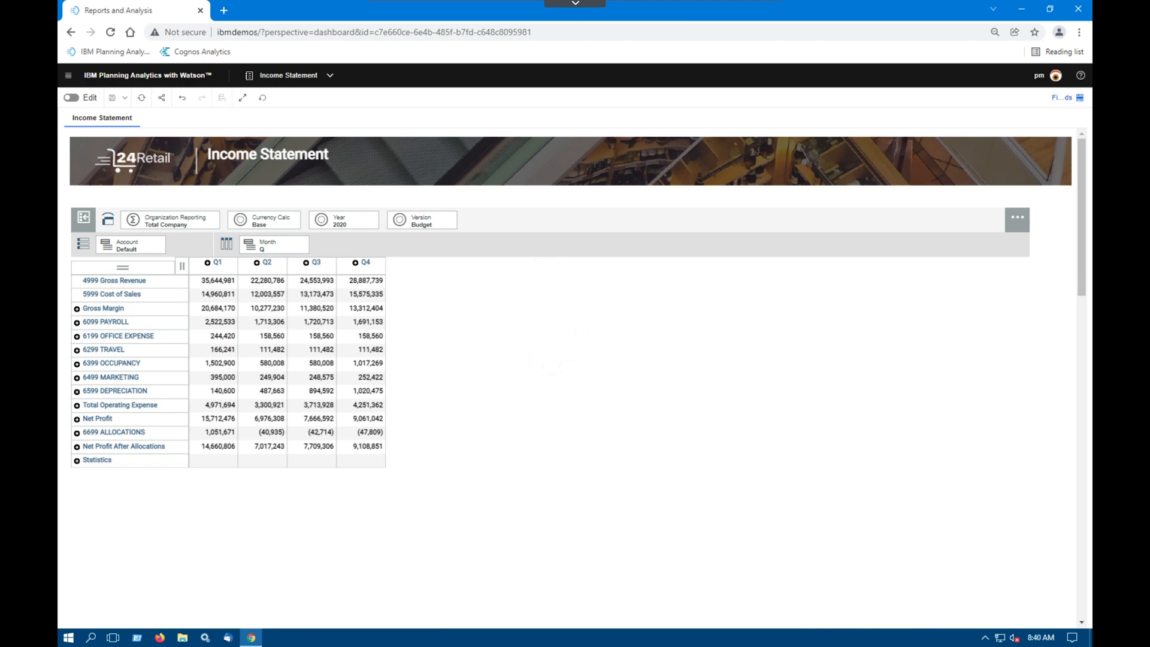
Inspect the accounts beneath 6399 OCCUPANCY and limit the rows to the Occupancy account set
left_click(77, 364)
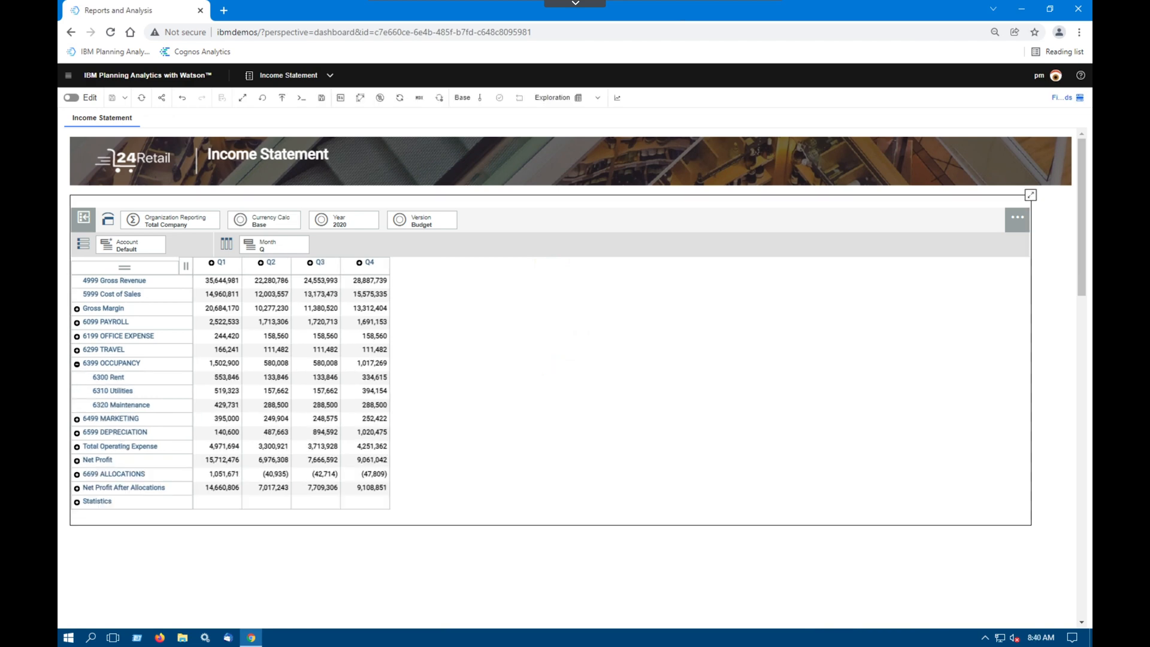
right_click(123, 363)
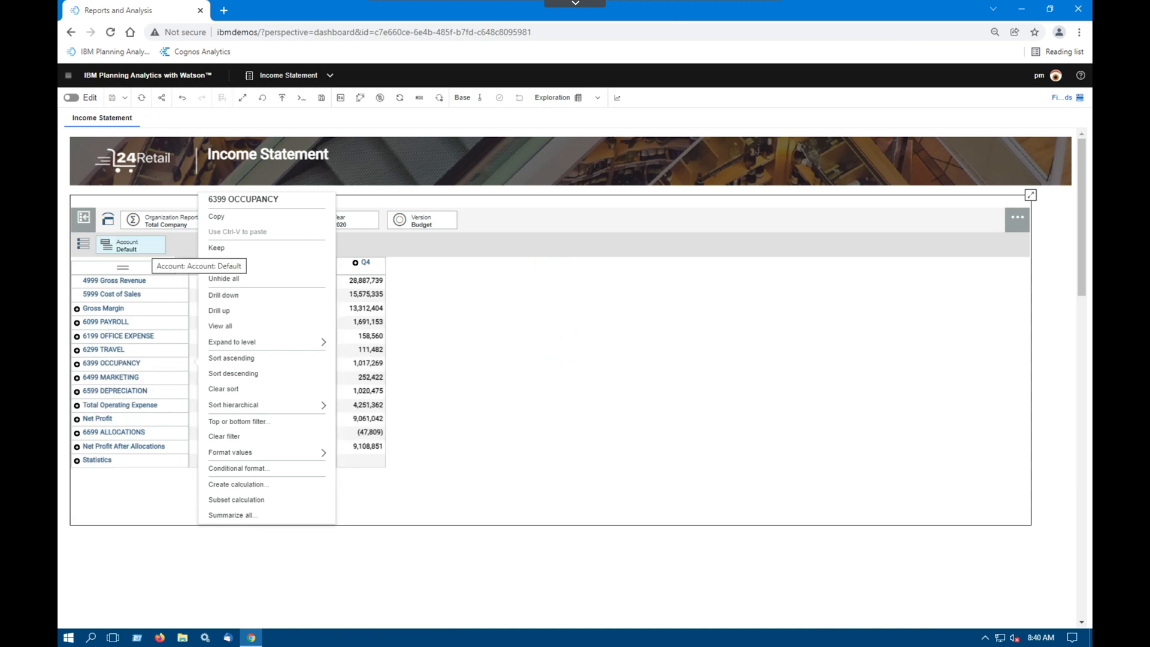
left_click(137, 246)
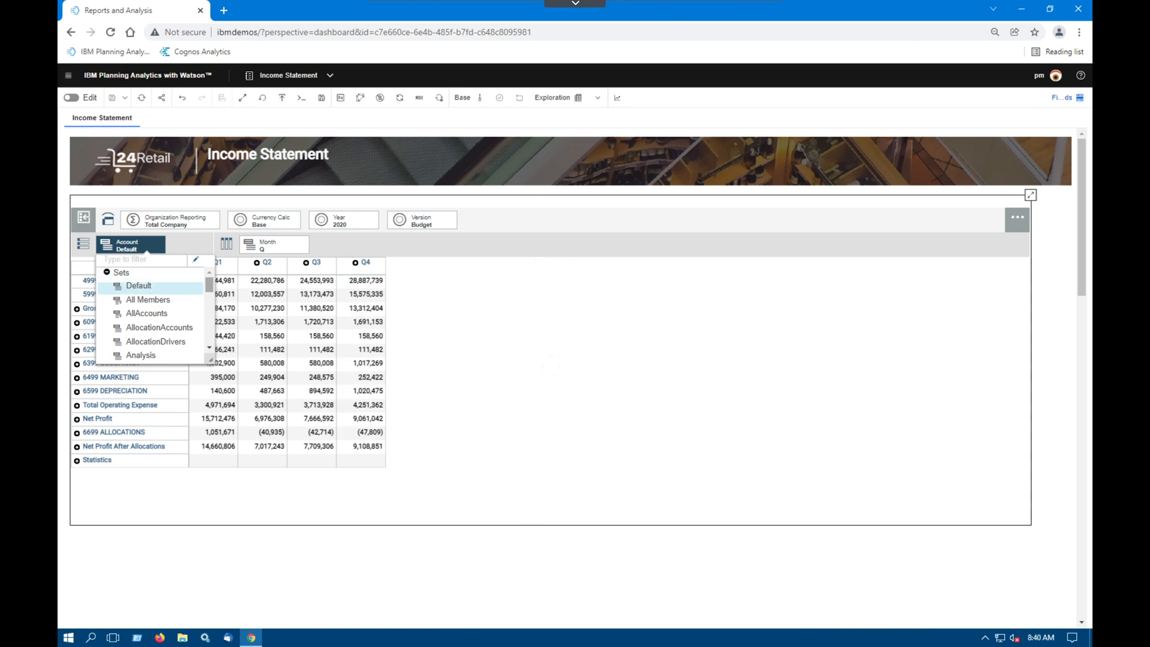
scroll(153, 314, "down", 5)
scroll(153, 319, "down", 3)
left_click(146, 319)
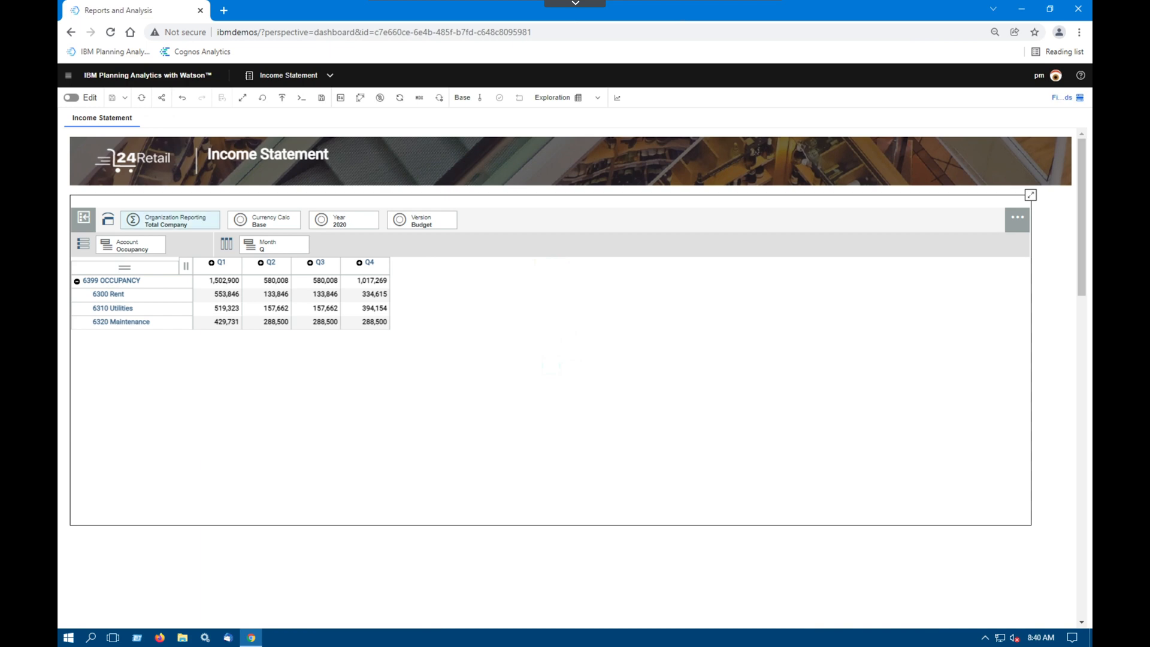
View the occupancy figures for Massachusetts and return Organization Reporting to Total Company
left_click(174, 220)
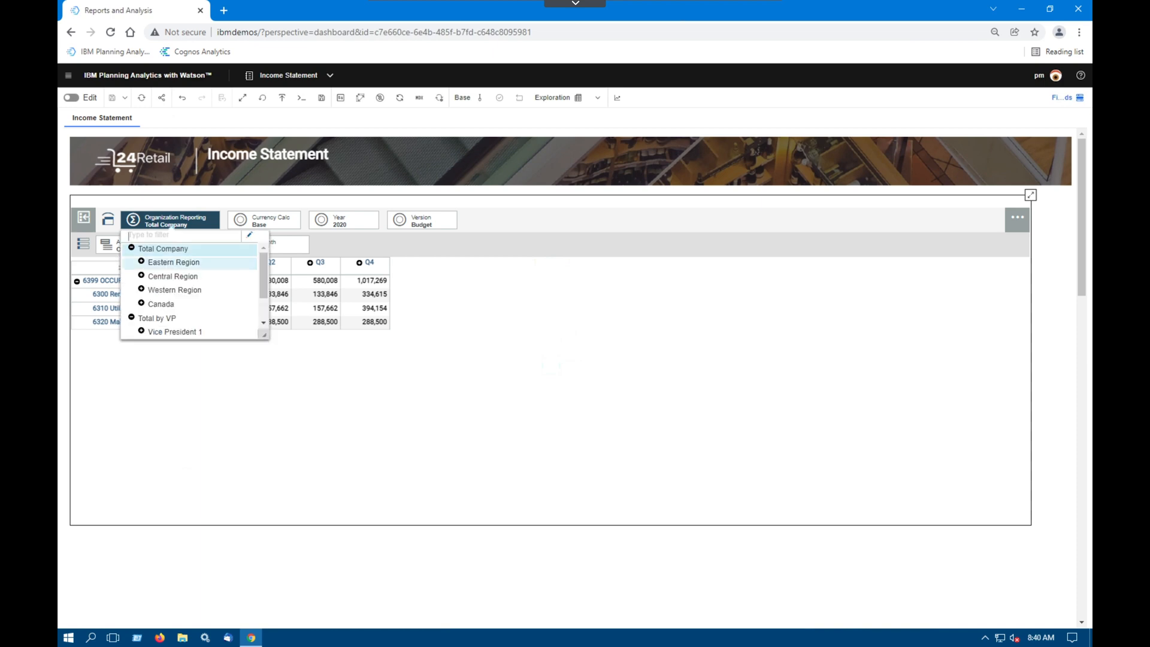
left_click(141, 261)
left_click(173, 276)
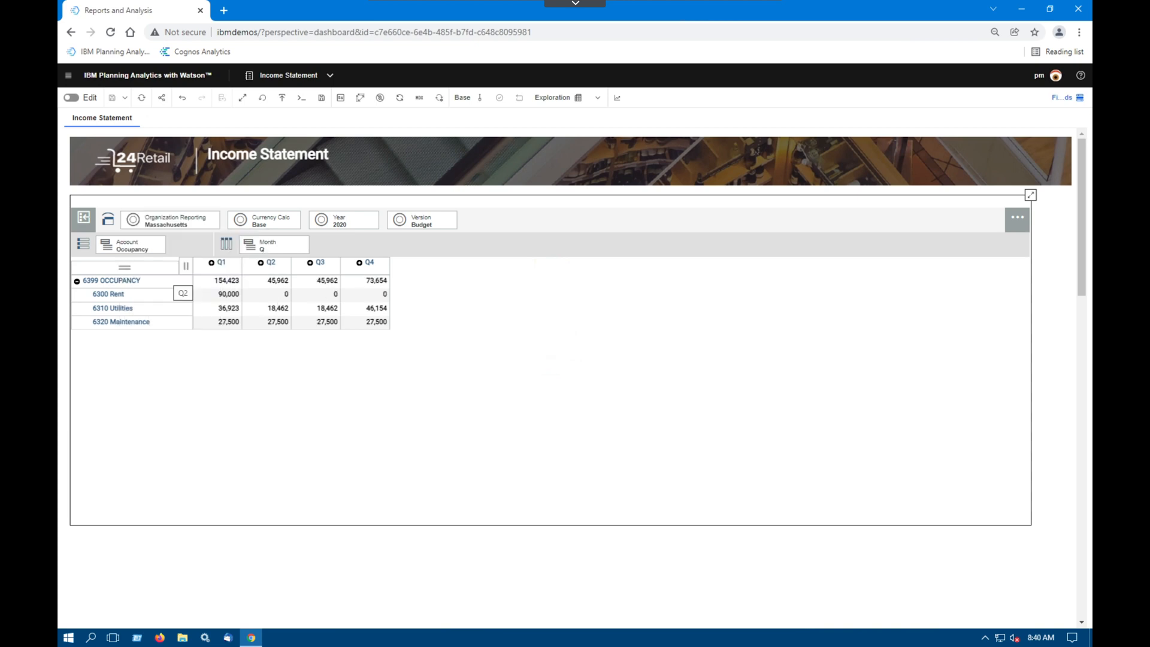
left_click(170, 221)
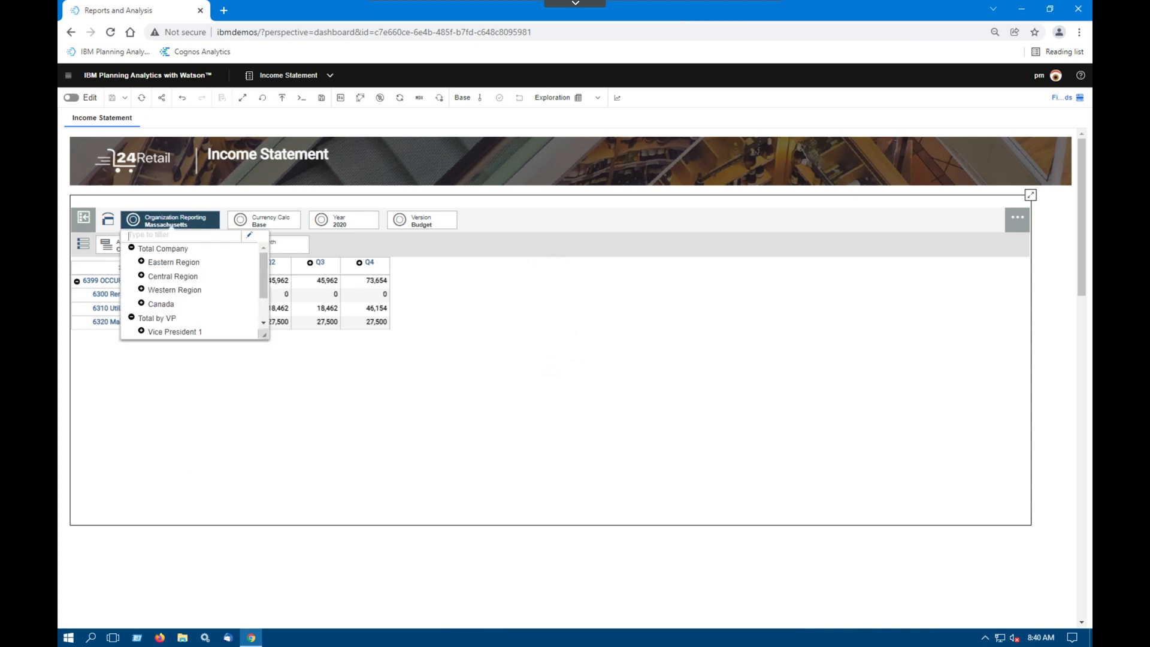
left_click(162, 249)
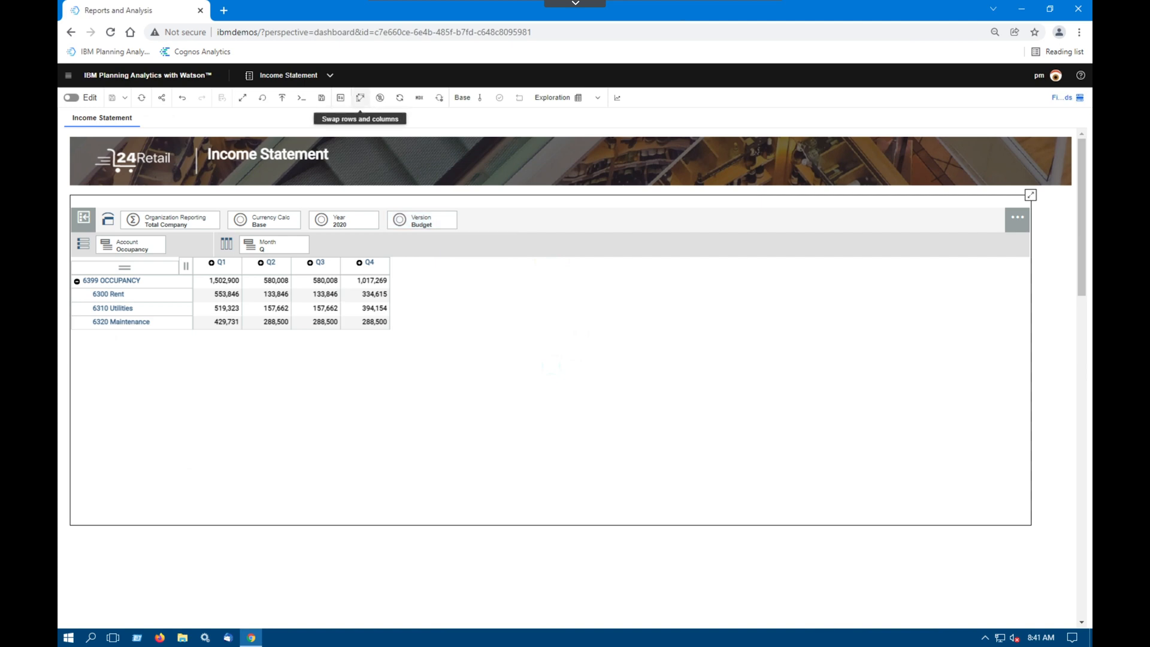
Move Version from the context area to the columns and place Month on the rows ahead of Account
mouse_move(413, 219)
left_mouse_down()
mouse_move(388, 256)
mouse_move(358, 263)
left_mouse_up()
left_click_drag(347, 263, 344, 255)
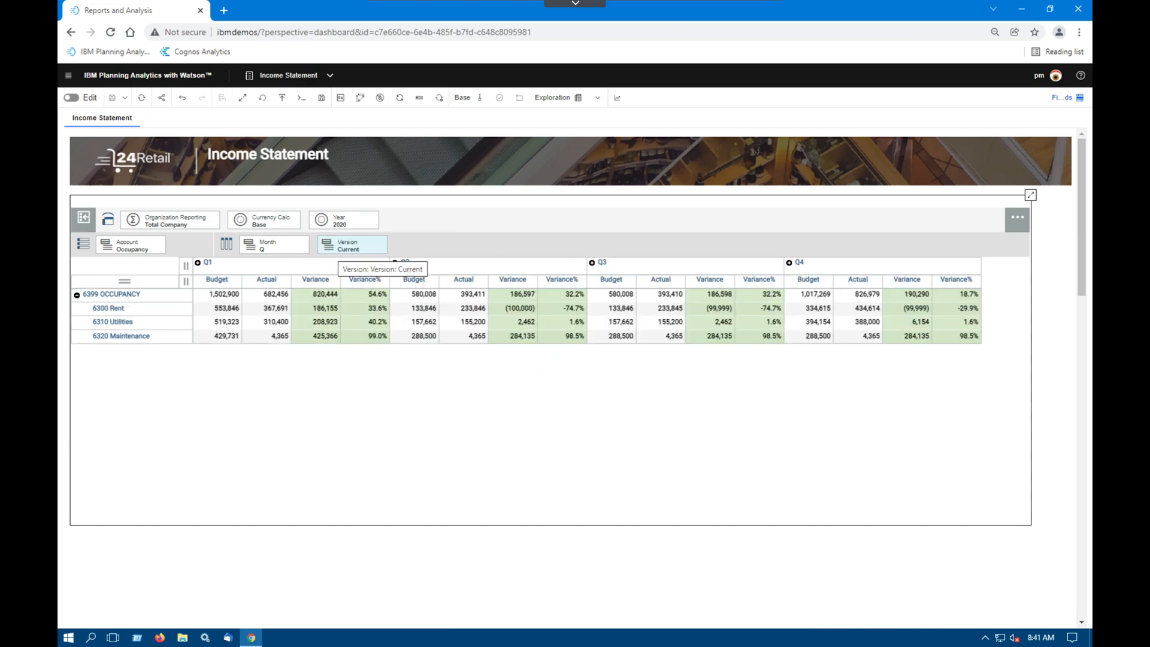
left_click_drag(263, 244, 114, 250)
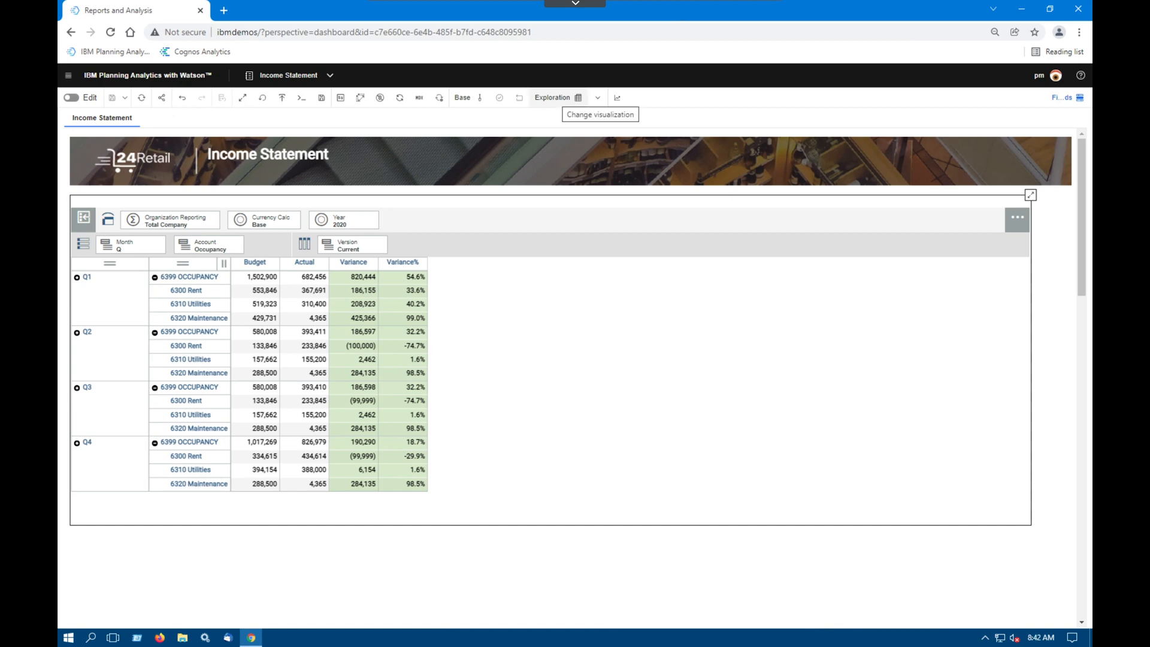
Change the exploration's visualization to a line chart
left_click(554, 97)
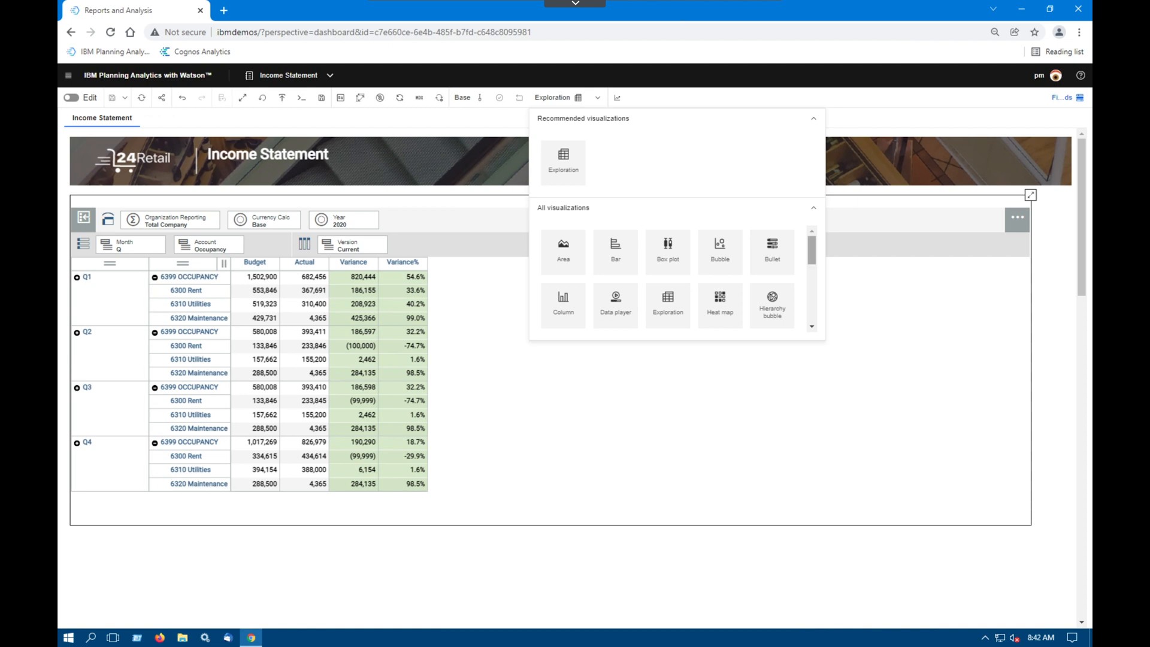
scroll(668, 278, "down", 3)
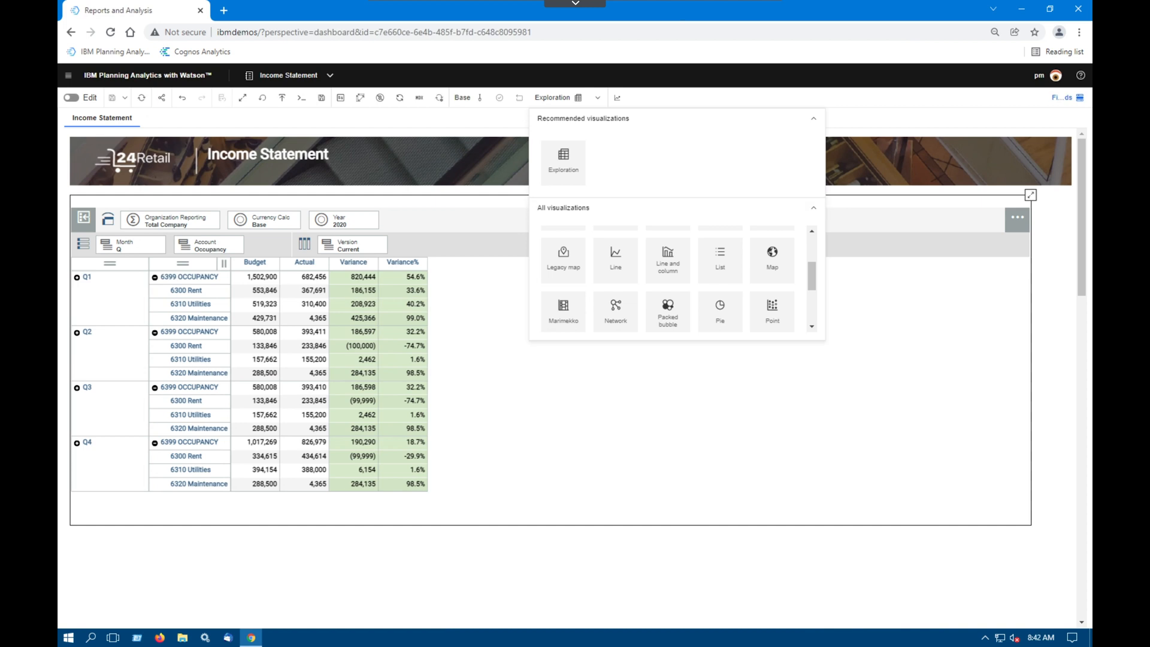
left_click(615, 260)
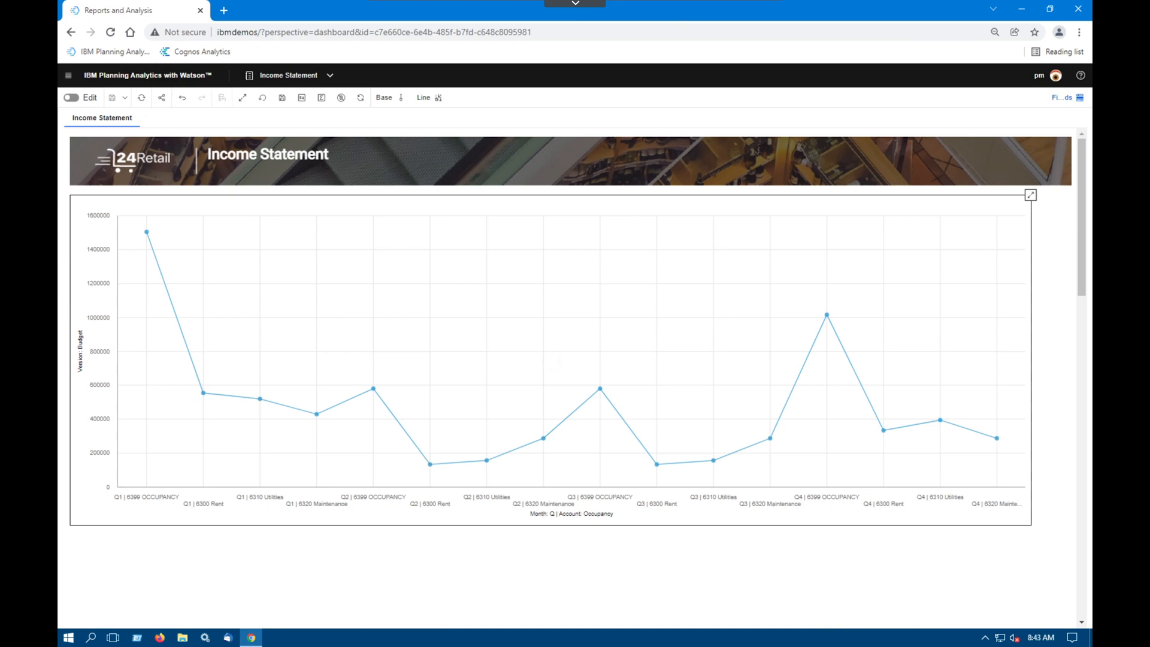
Move Account: Occupancy from the line chart's x-axis to Color so each account has its own line
left_click(1073, 98)
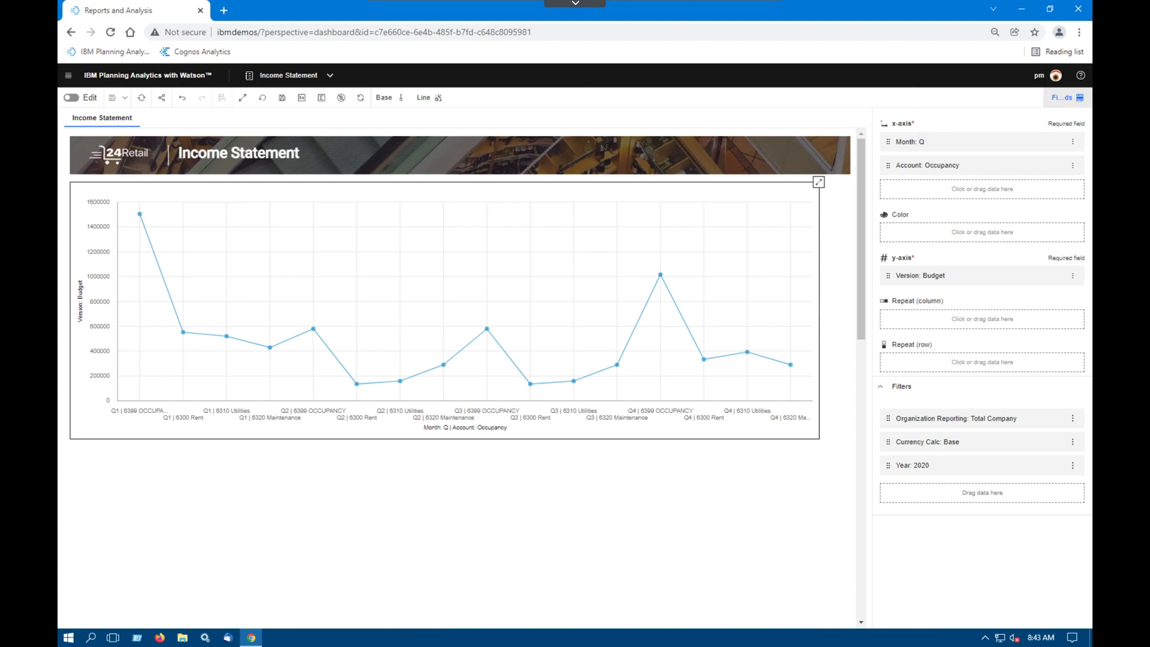
left_click_drag(927, 165, 975, 234)
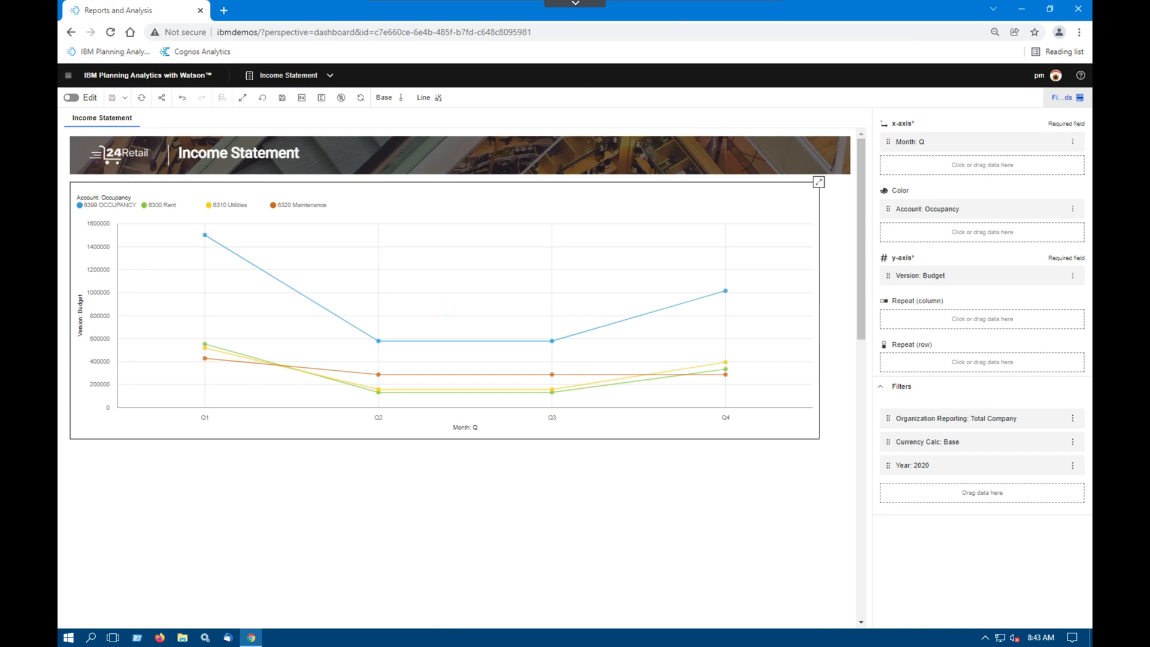
left_click(1065, 97)
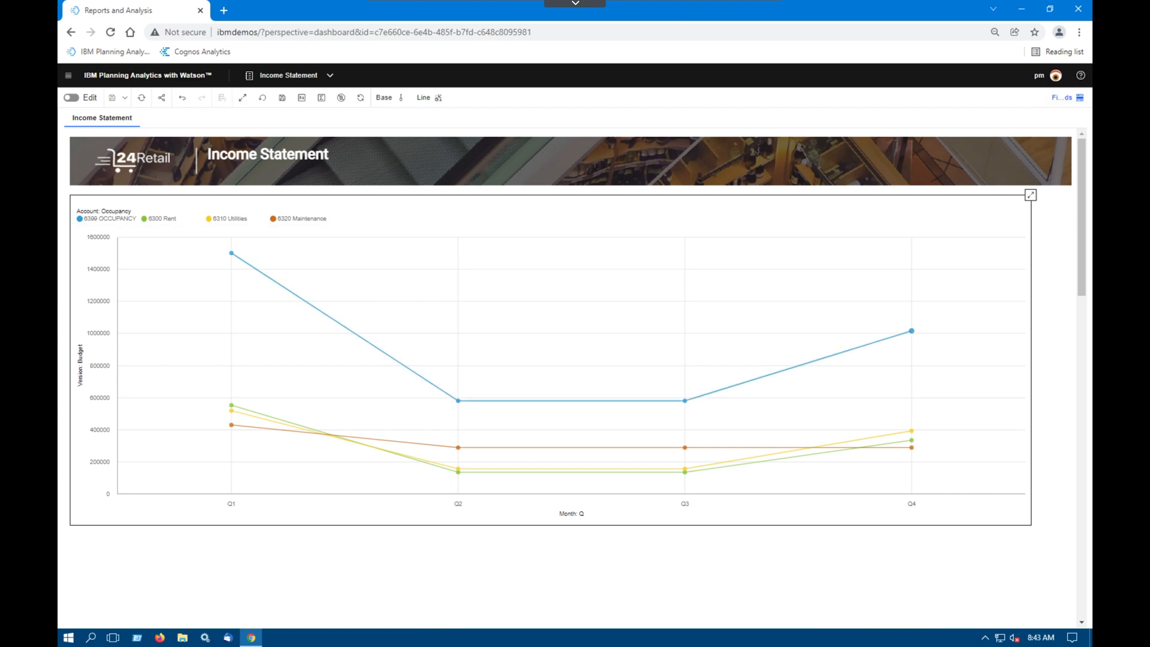
Drill down on Q4 from its 6399 OCCUPANCY point and hide the Q4 total from the chart
mouse_move(911, 331)
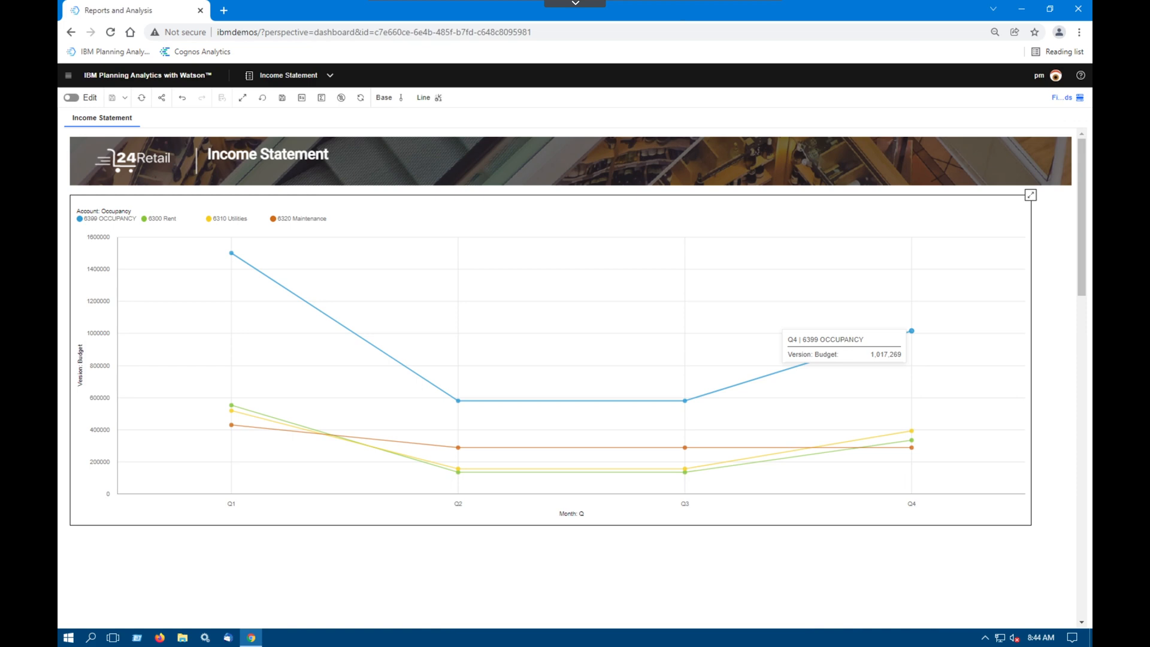
right_click(911, 331)
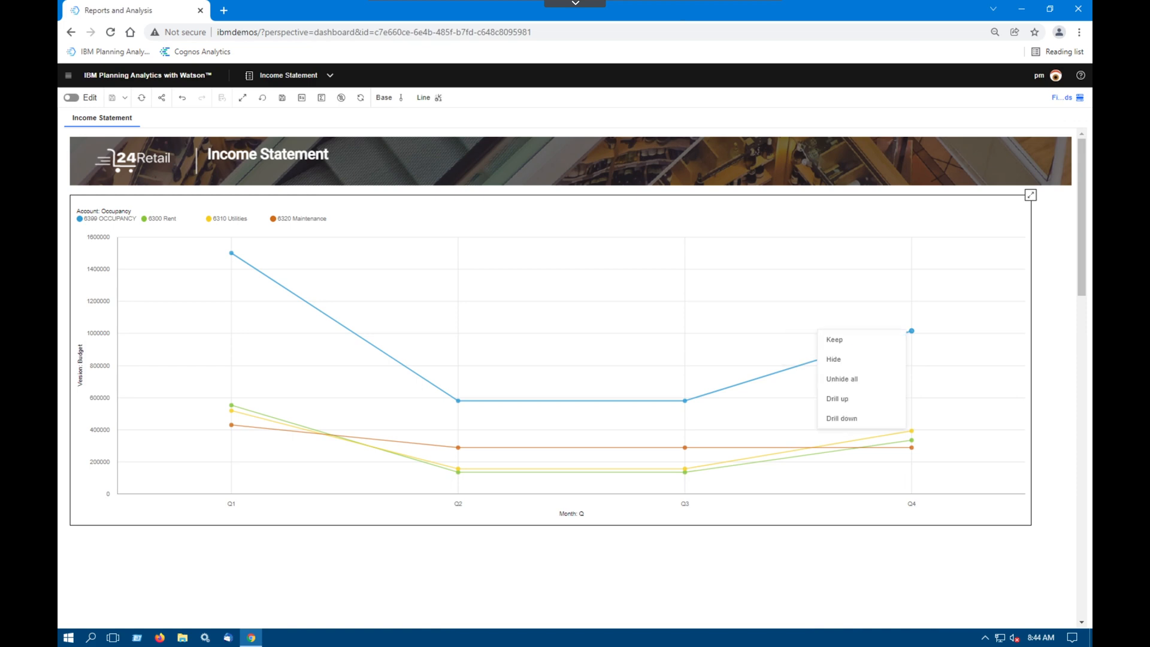
left_click(842, 418)
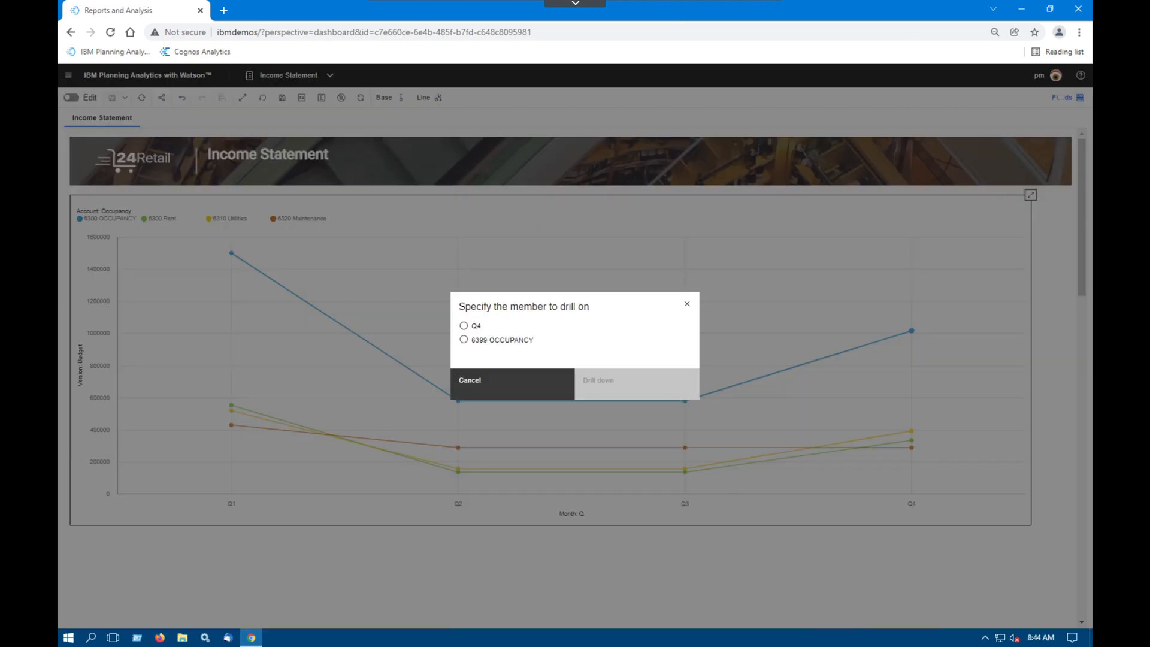
left_click(463, 325)
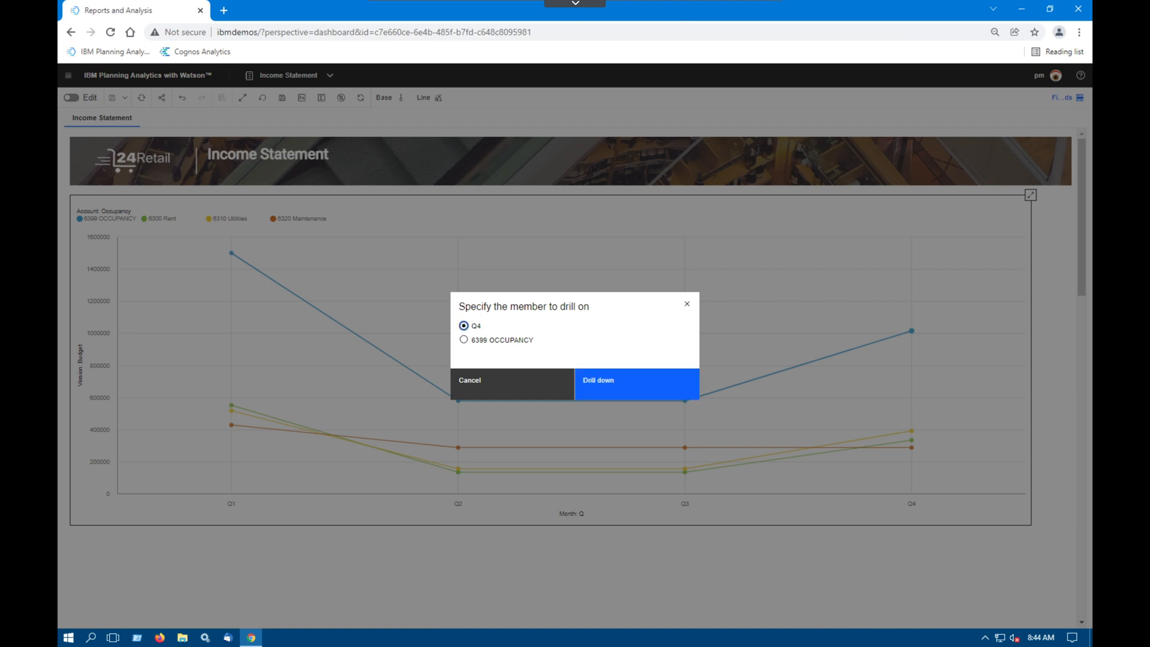
left_click(637, 384)
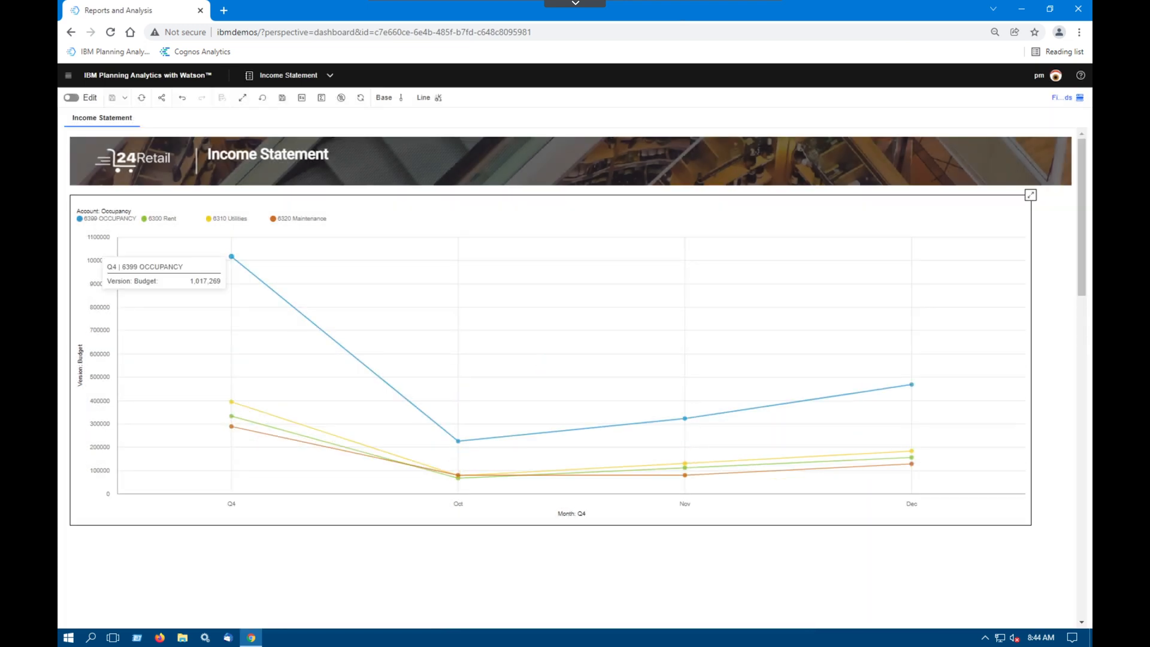
right_click(232, 256)
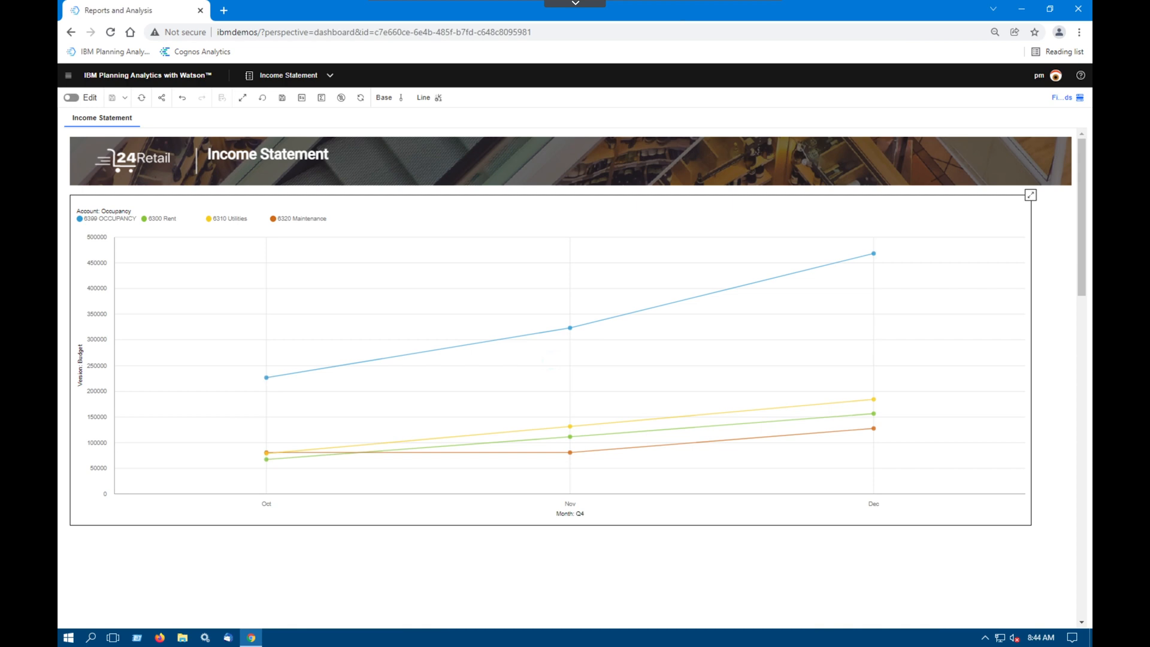
Switch the line chart back to an exploration and reapply the Current version set to the columns
mouse_move(771, 421)
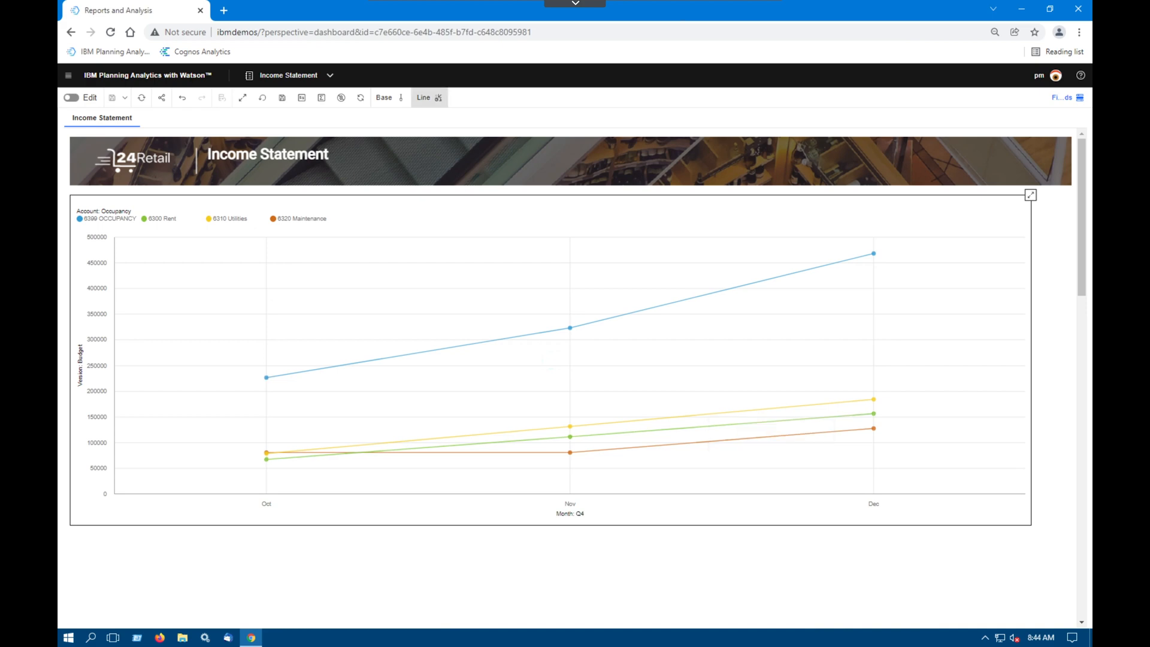
left_click(429, 97)
left_click(445, 162)
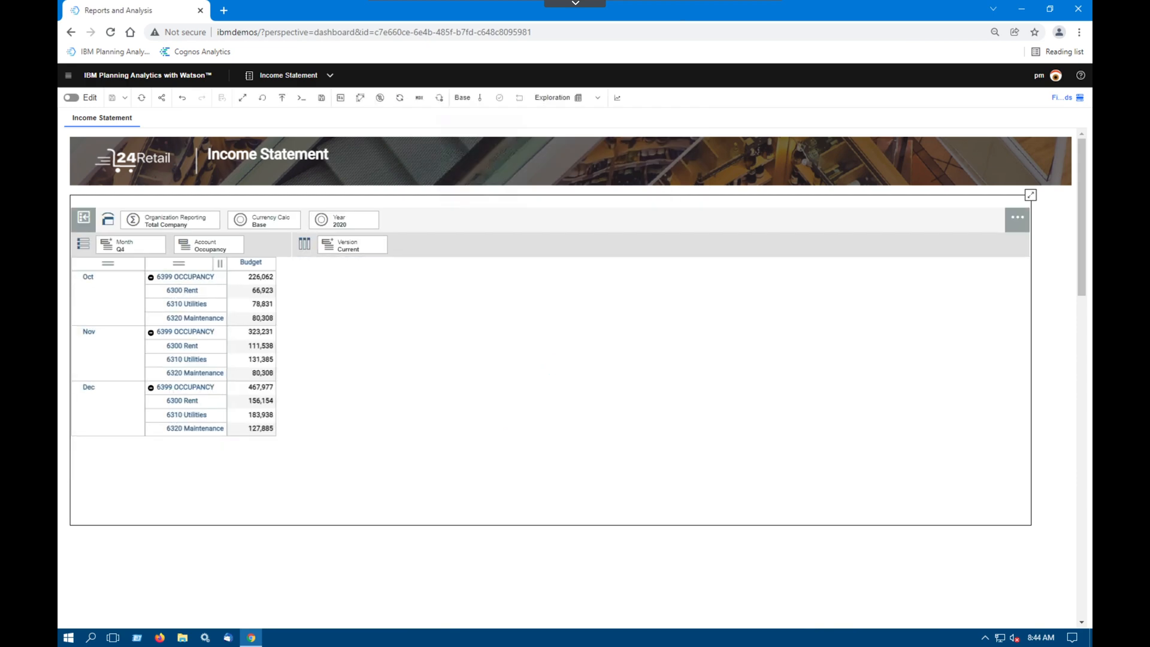
left_click(352, 244)
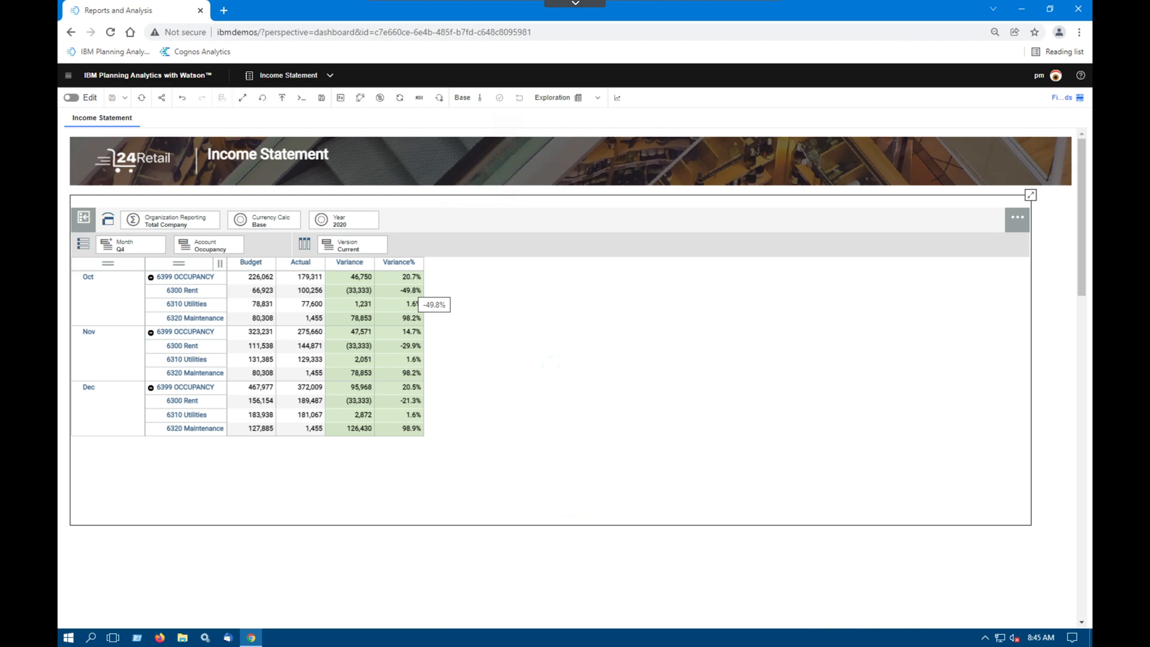
Post the comment "Please look at variance" on the October 6300 Rent Variance% cell and close the comments
right_click(411, 291)
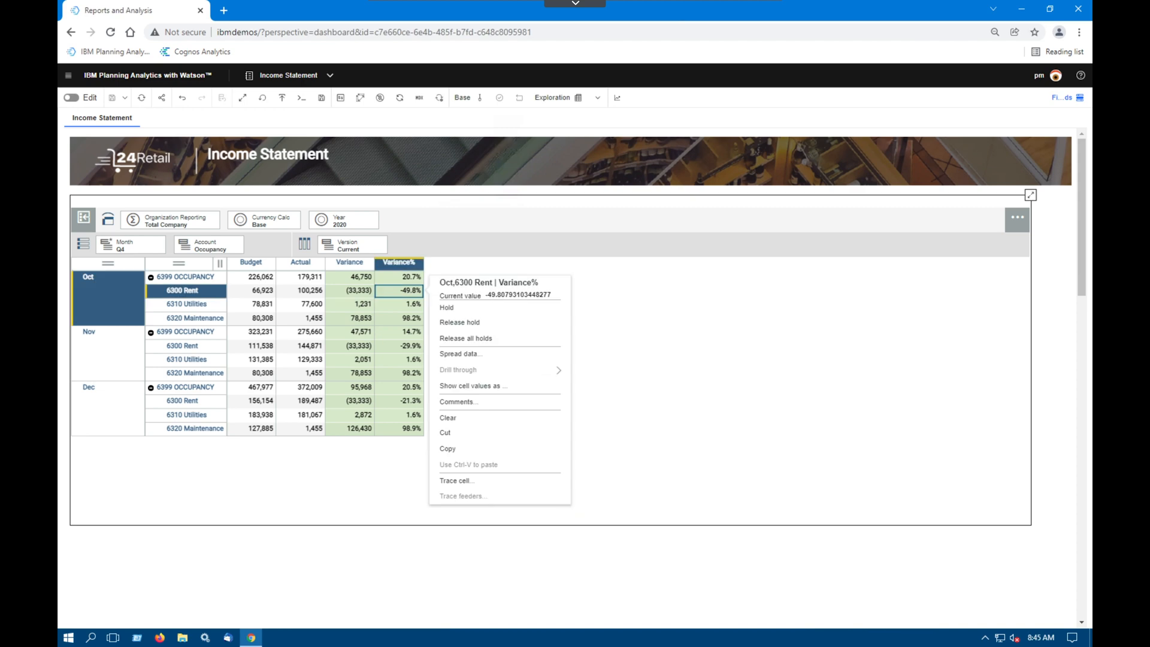
left_click(456, 401)
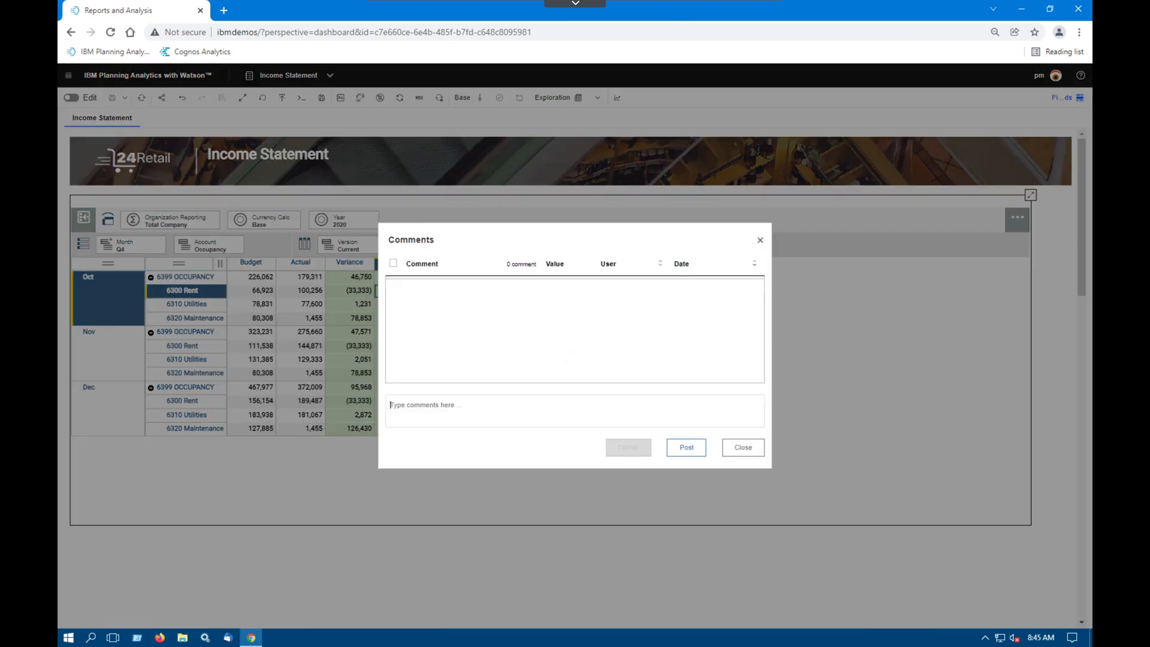
type("Please look at variance")
left_click(686, 447)
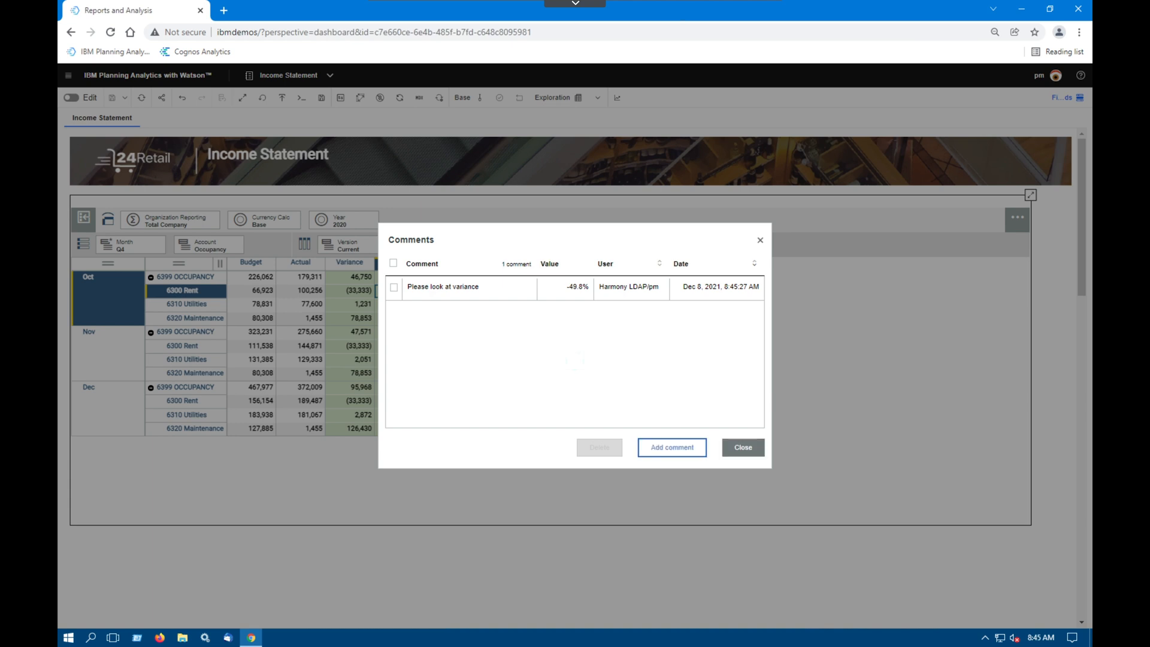
left_click(742, 448)
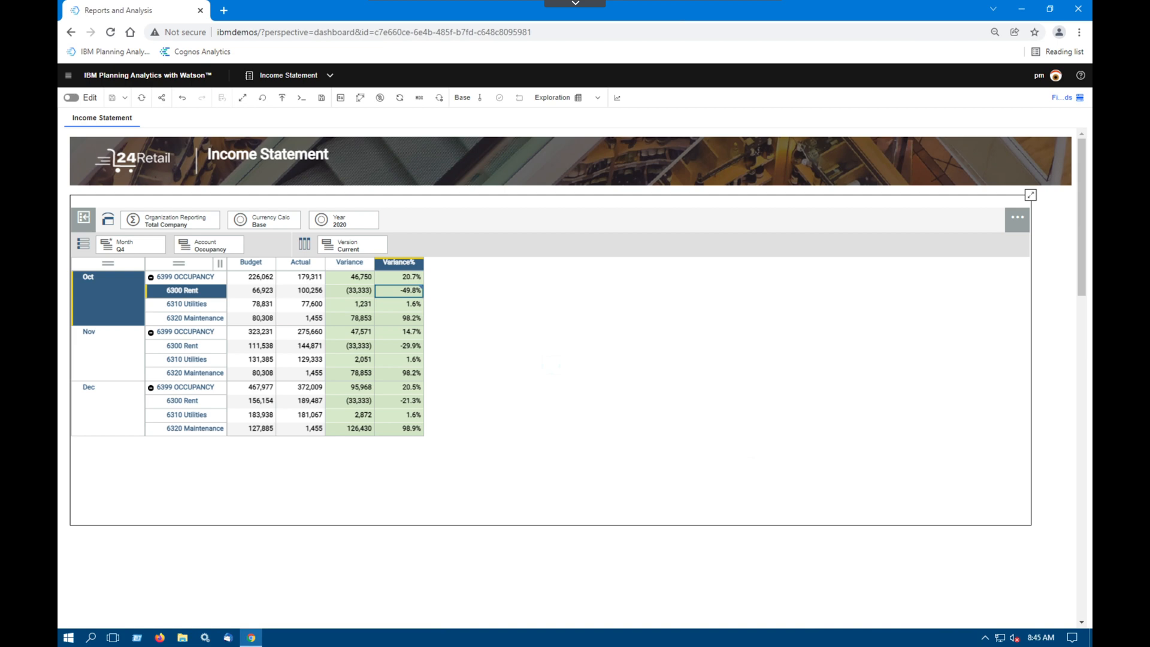
Keep only the Budget and Actual columns in the occupancy exploration
left_click(398, 304)
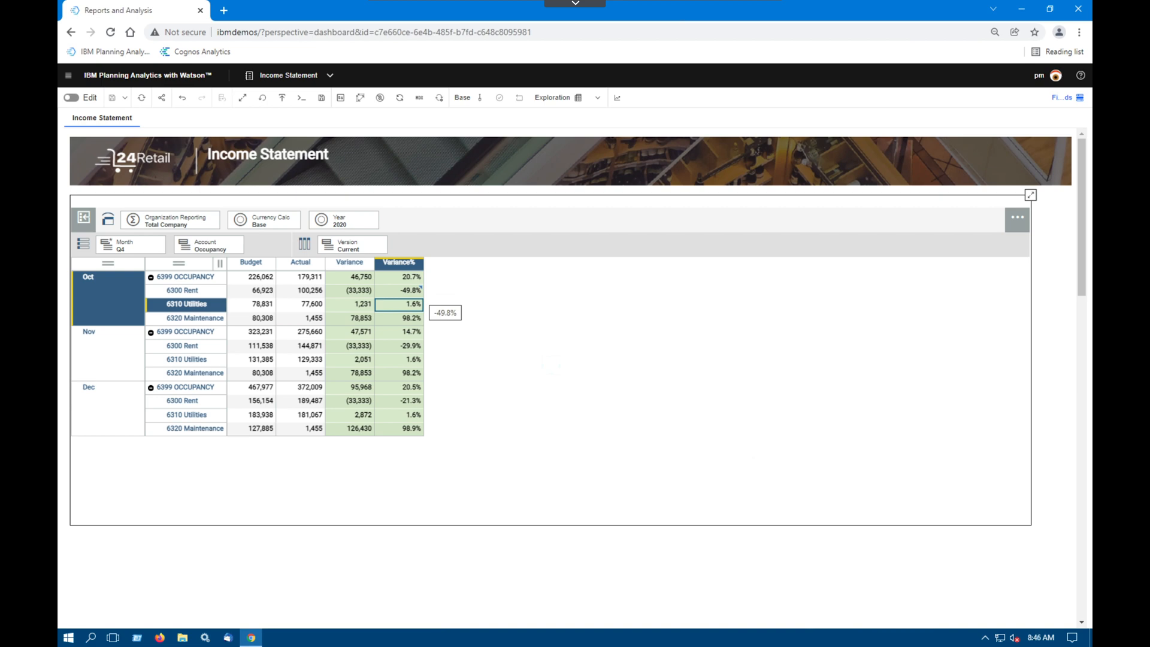
key("ctrl+z")
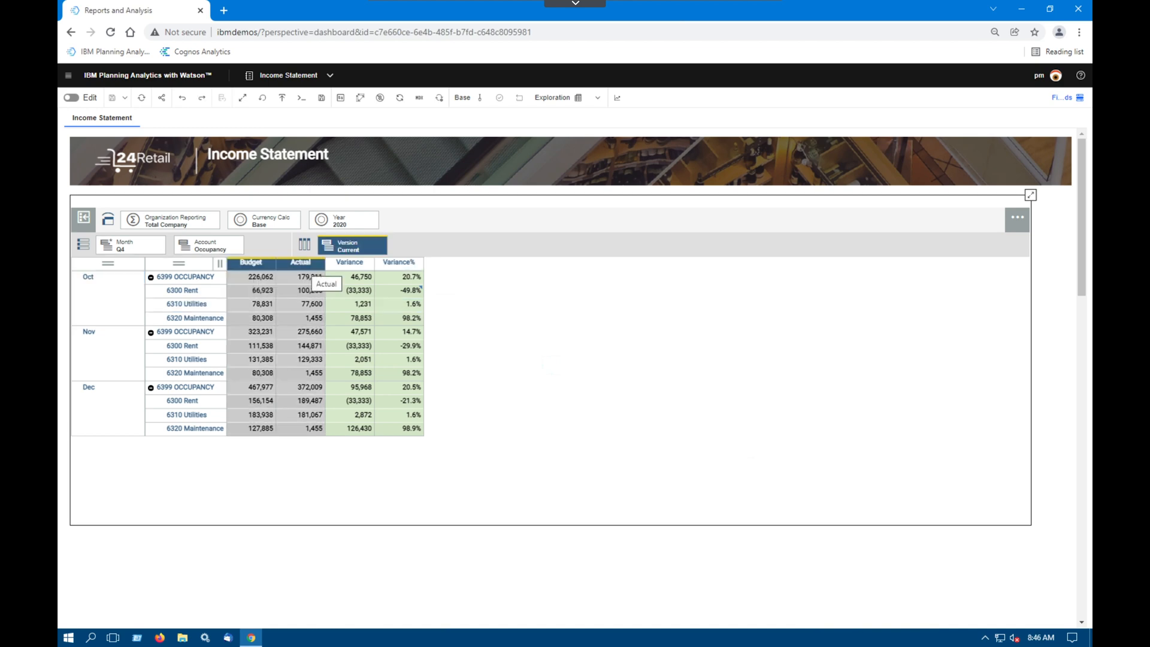
right_click(333, 261)
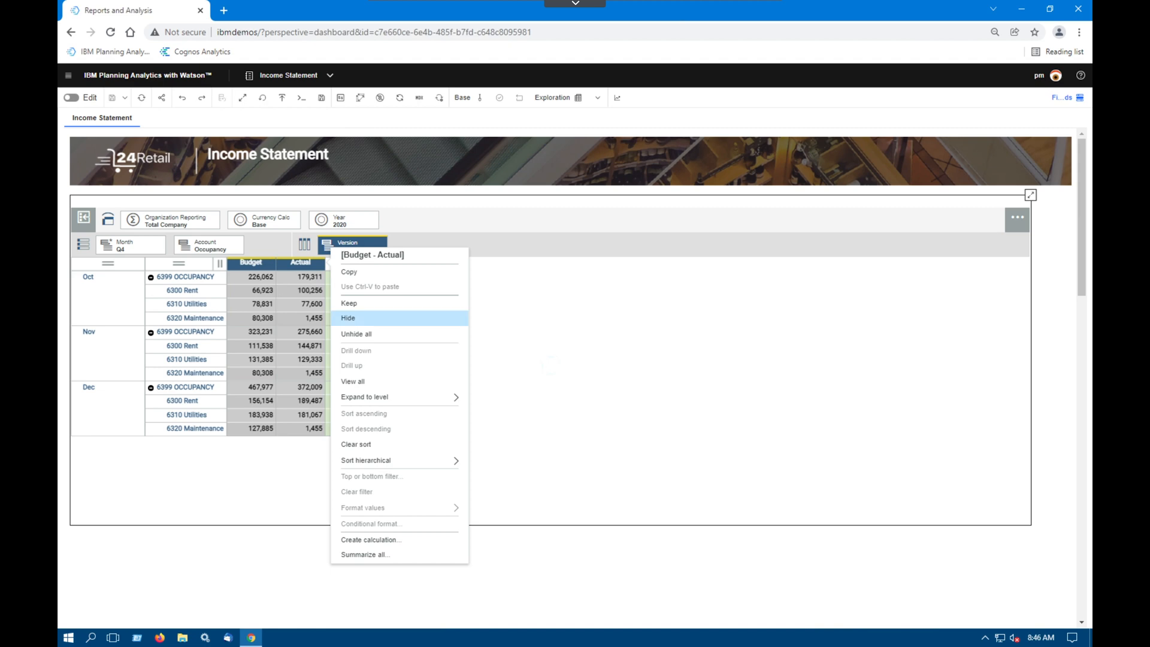
left_click(360, 303)
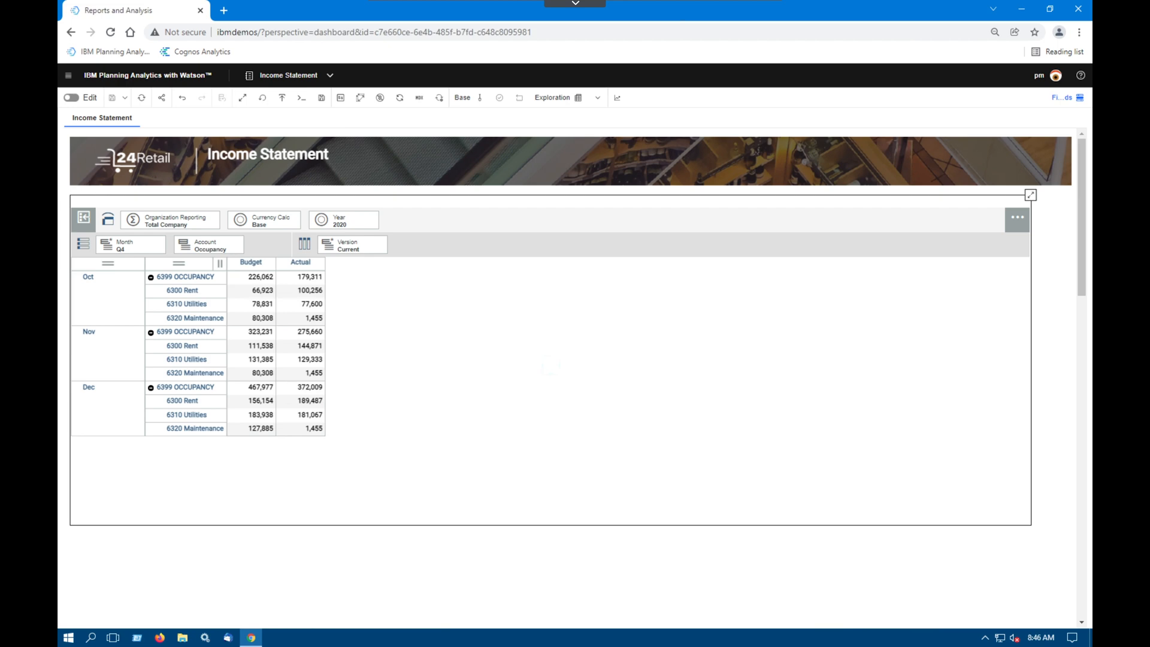
Rearrange the exploration with Version nested in the rows and Account: Occupancy on the columns, keeping only 6300 Rent
mouse_move(184, 291)
left_mouse_down()
mouse_move(398, 219)
mouse_move(386, 217)
left_mouse_up()
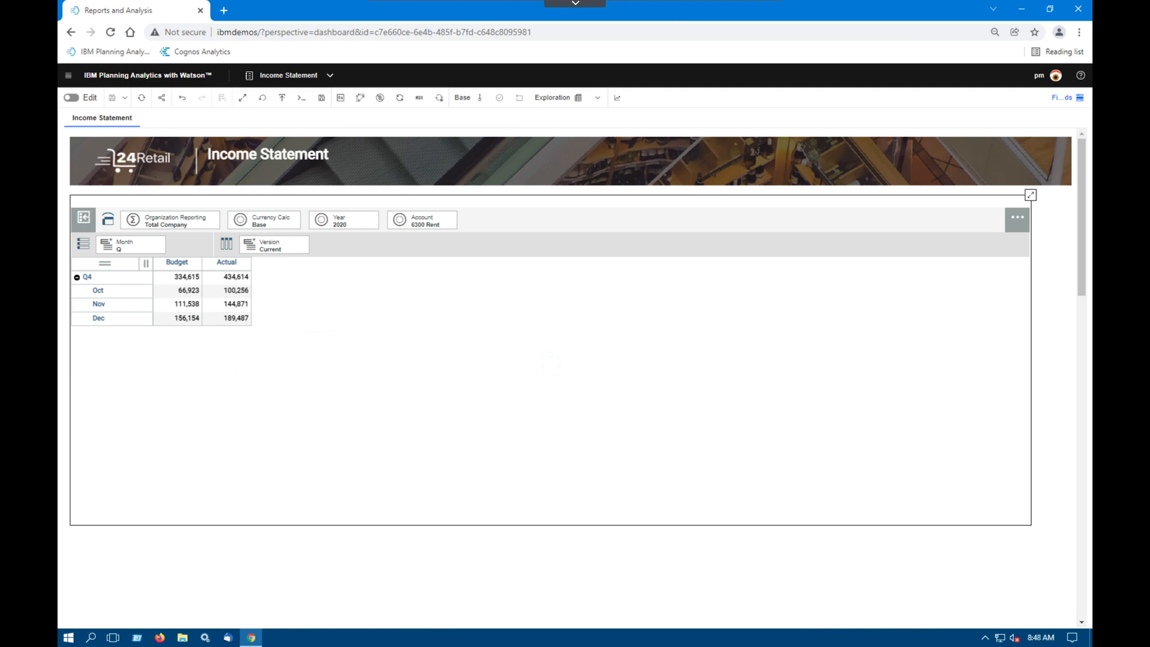
mouse_move(275, 245)
left_mouse_down()
mouse_move(299, 255)
mouse_move(189, 254)
left_mouse_up()
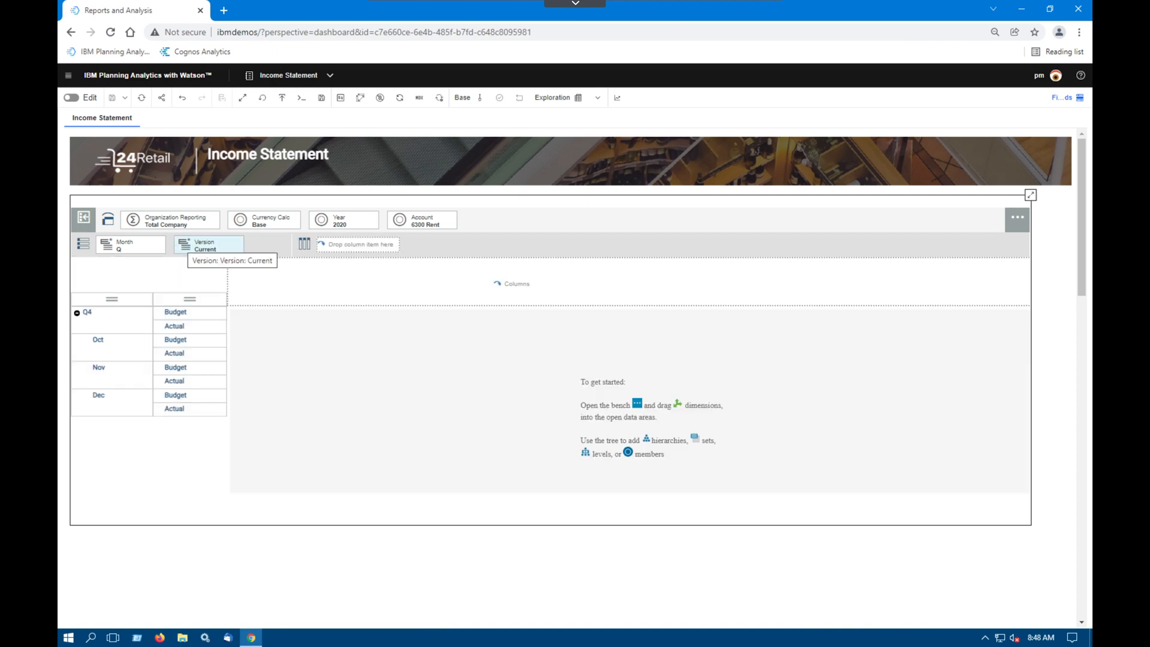
left_click_drag(422, 220, 358, 250)
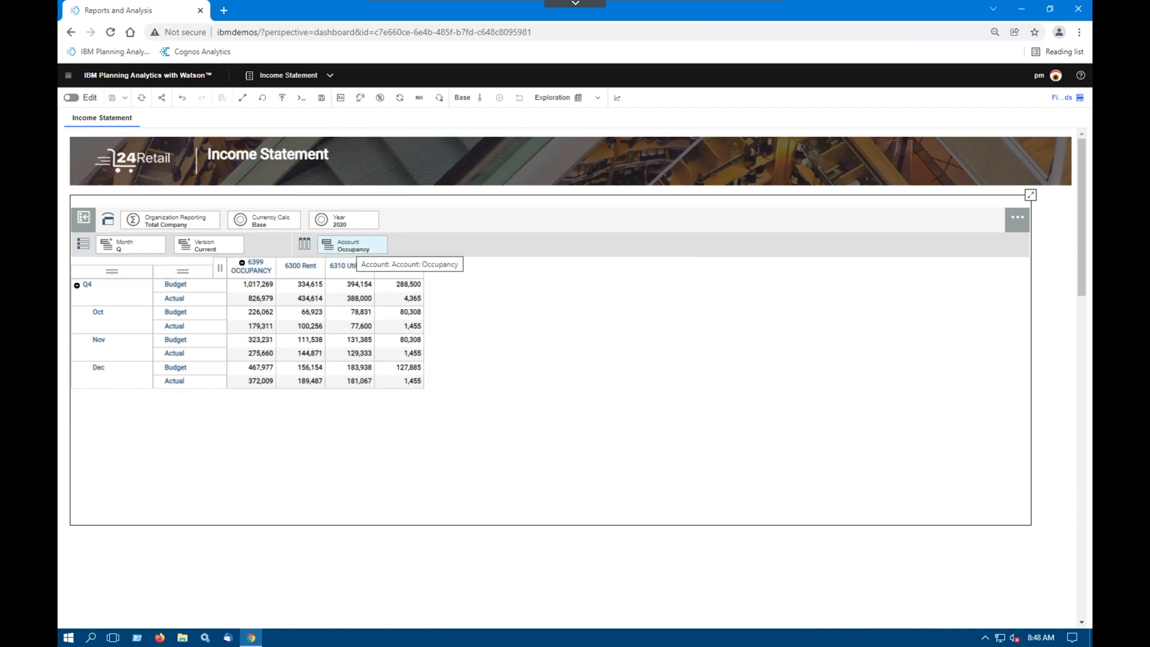
right_click(300, 265)
left_click(358, 289)
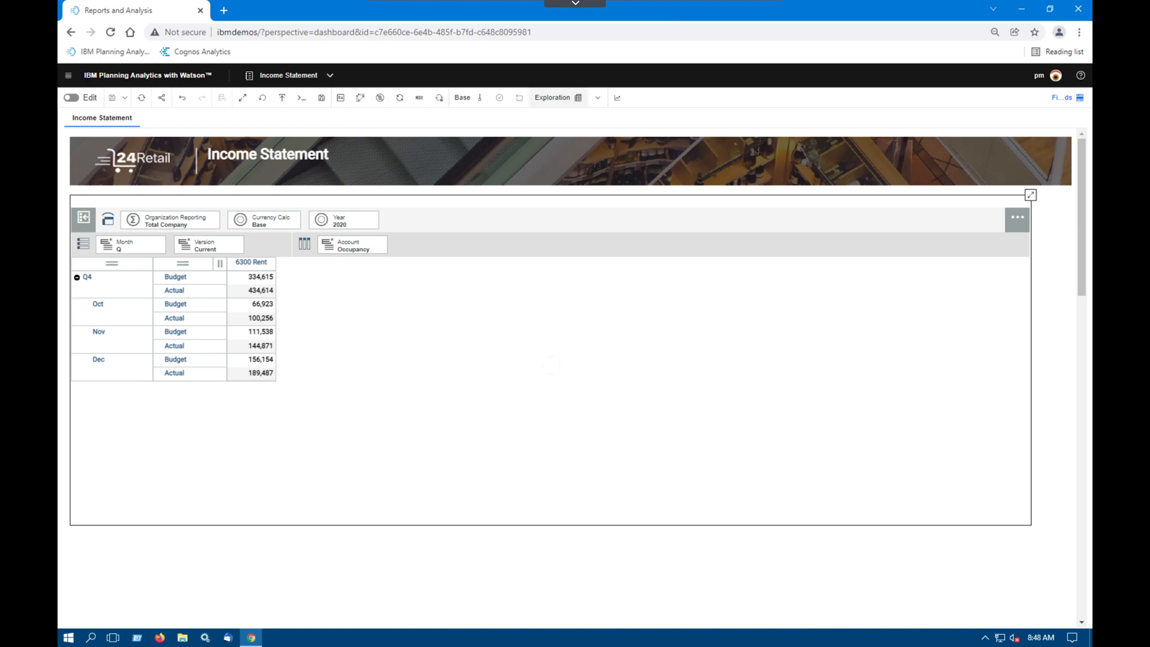
Change the exploration to a column chart and move Version: Current from Bars to Color
left_click(572, 98)
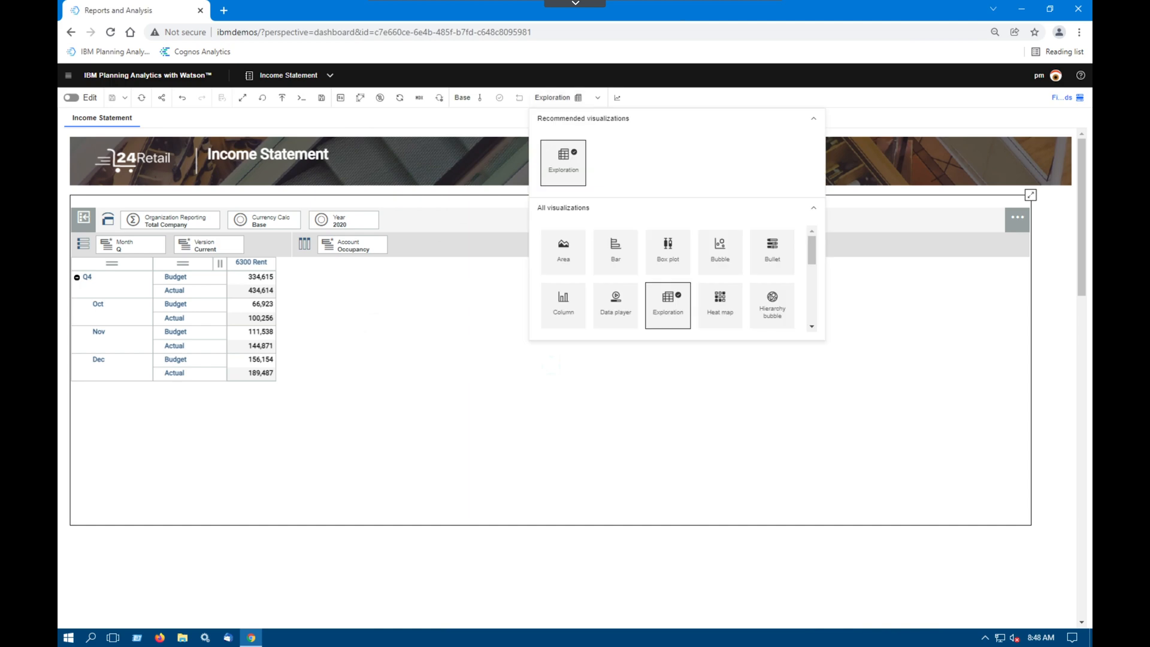
left_click(563, 305)
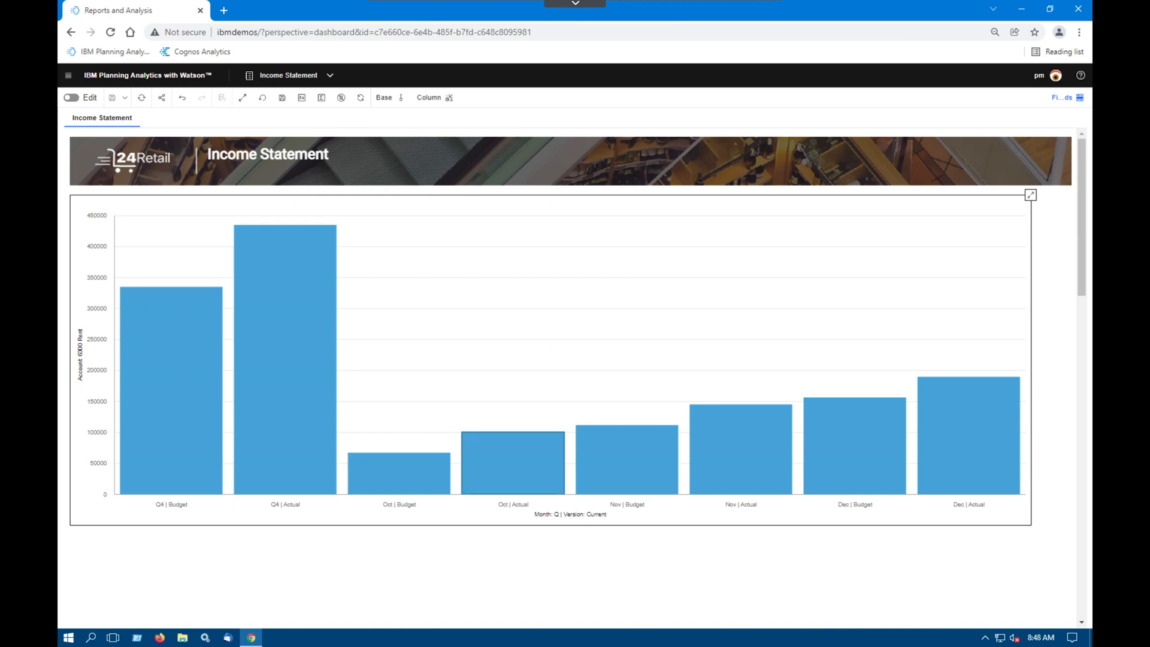
mouse_move(952, 476)
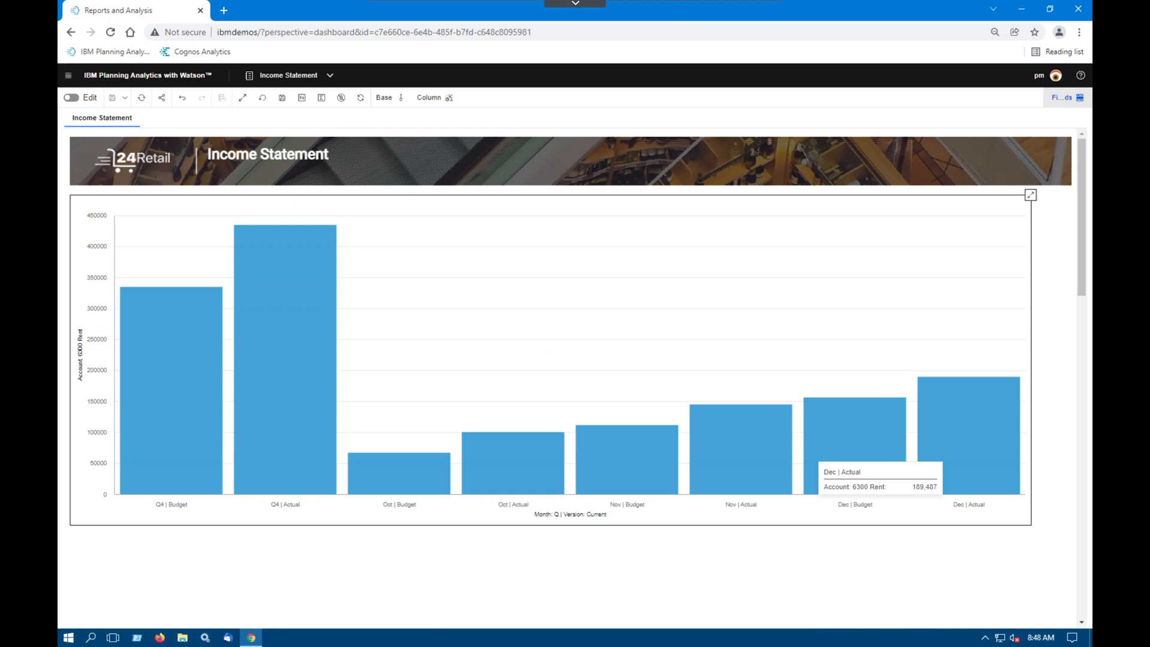
left_click(1067, 98)
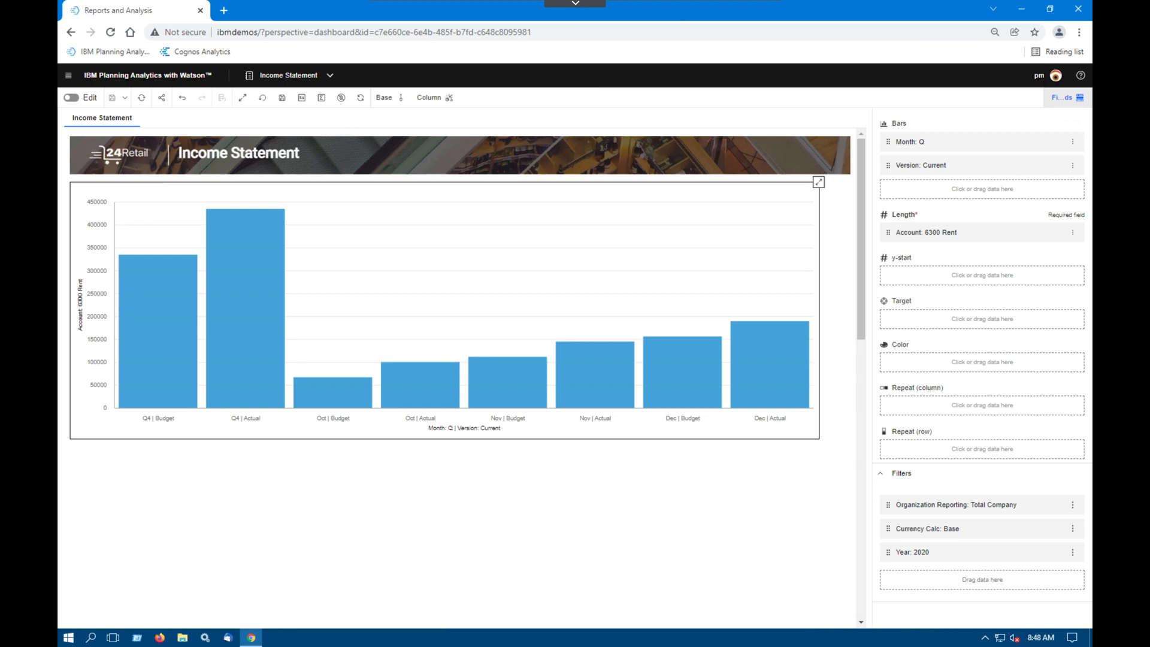
left_click_drag(921, 165, 975, 363)
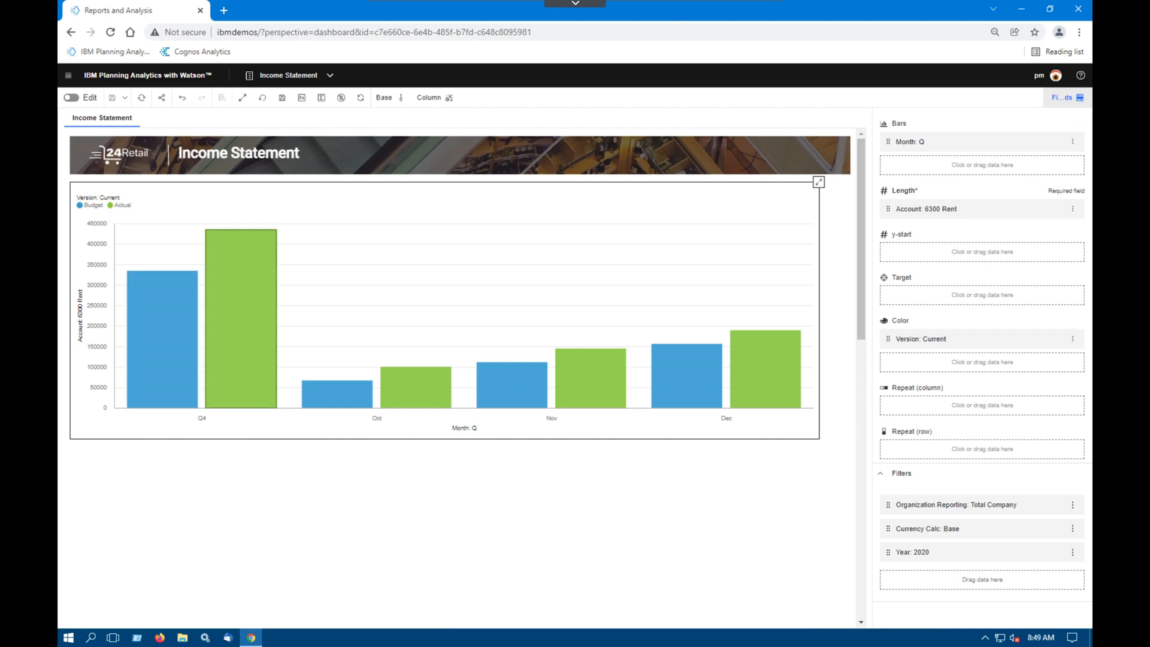
Hide the totals of the Month field in the column chart and close the field settings
left_click(1072, 142)
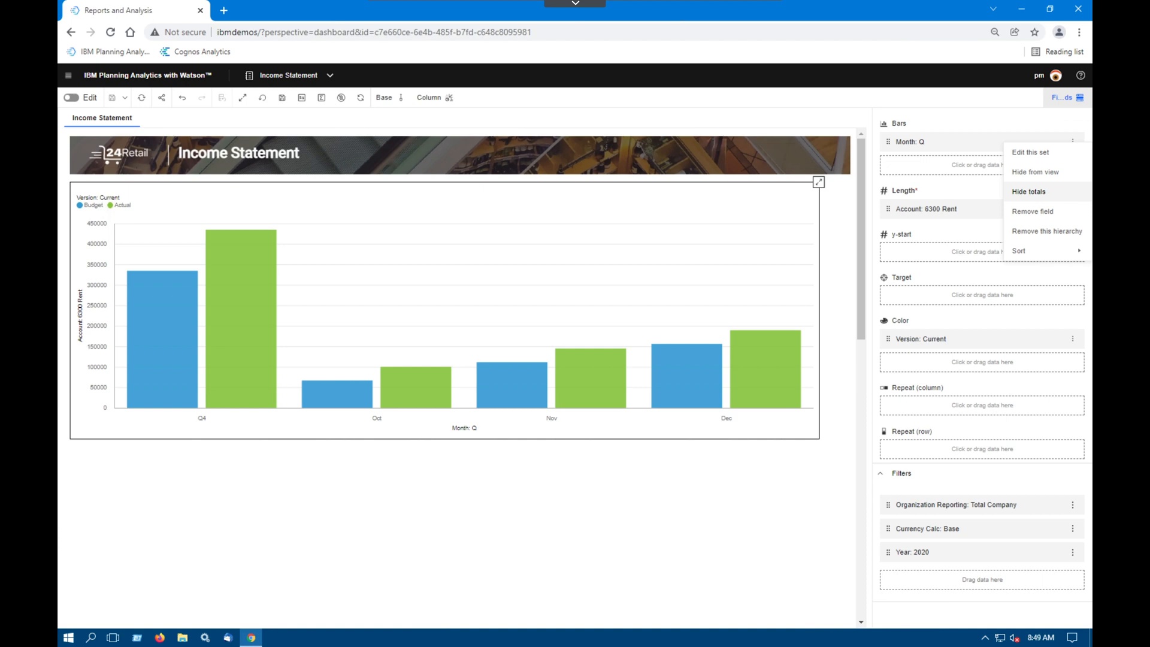
left_click(1036, 192)
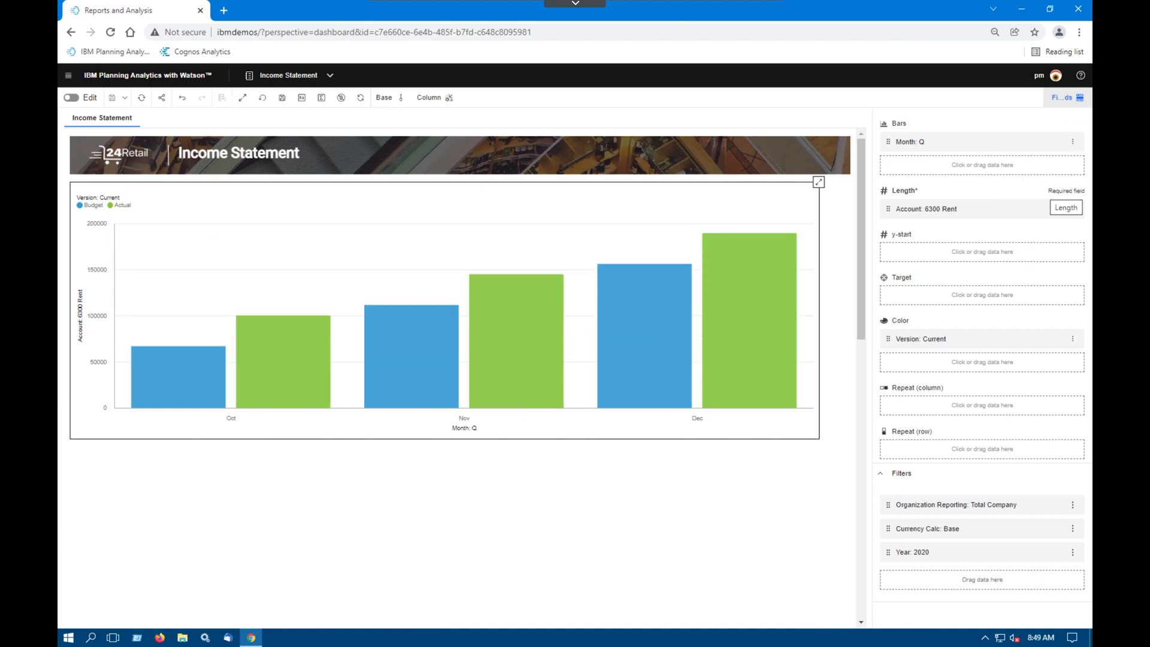
left_click(1071, 98)
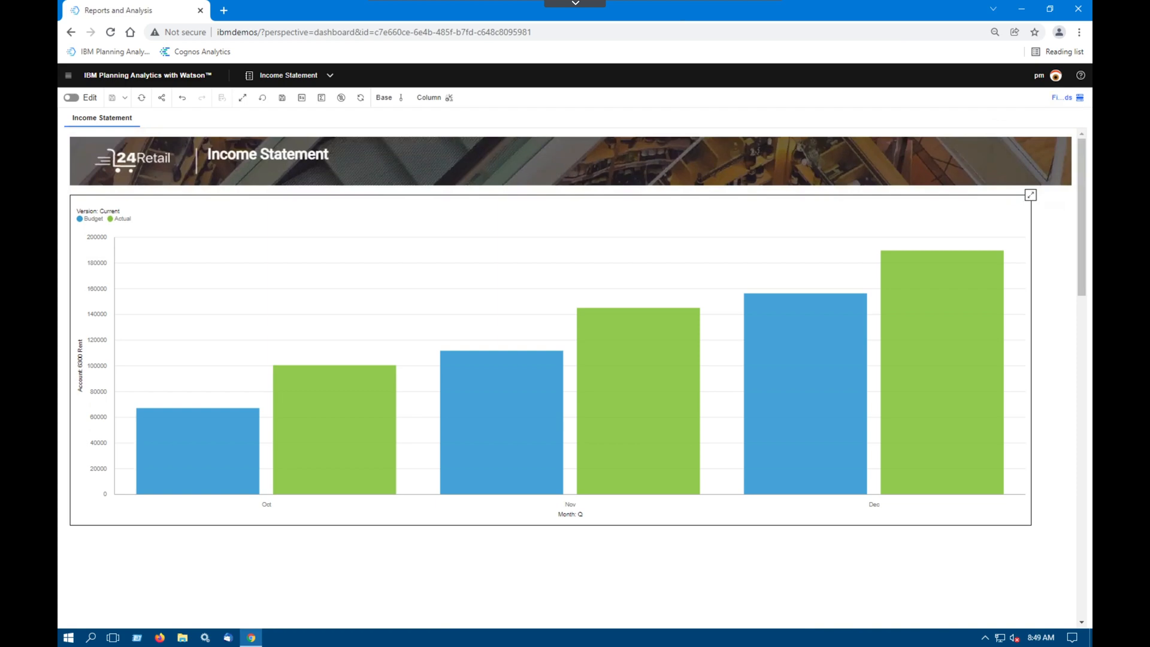
Enable editing of the book and set the column chart's color palette to IBM palette 7
left_click(72, 97)
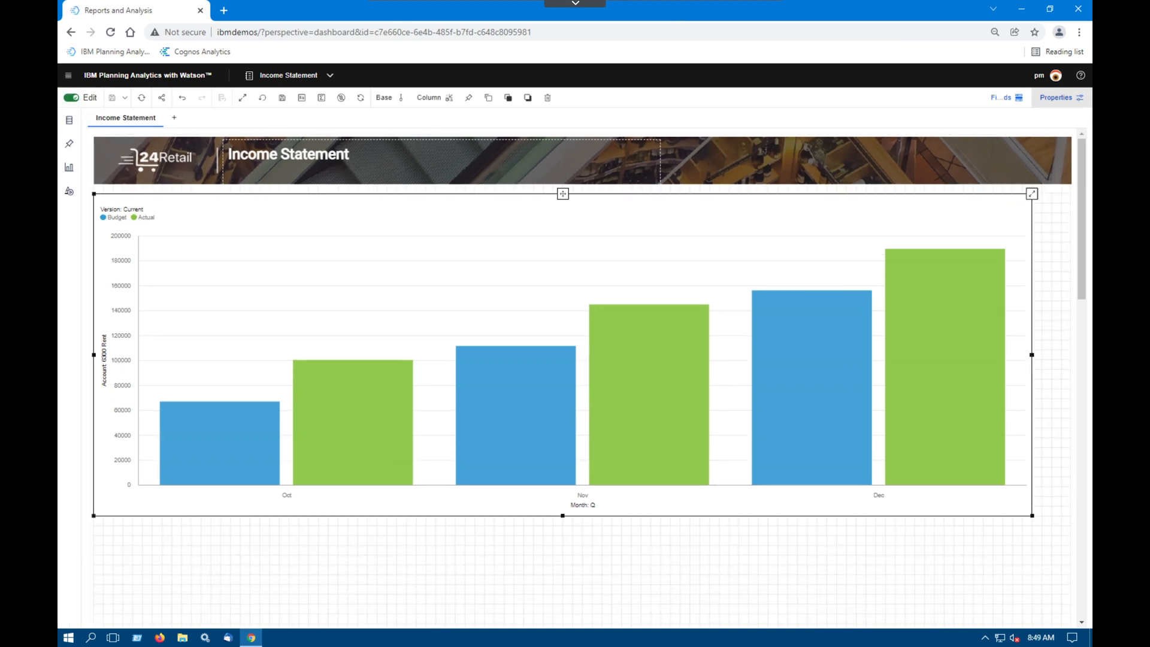
left_click(1056, 98)
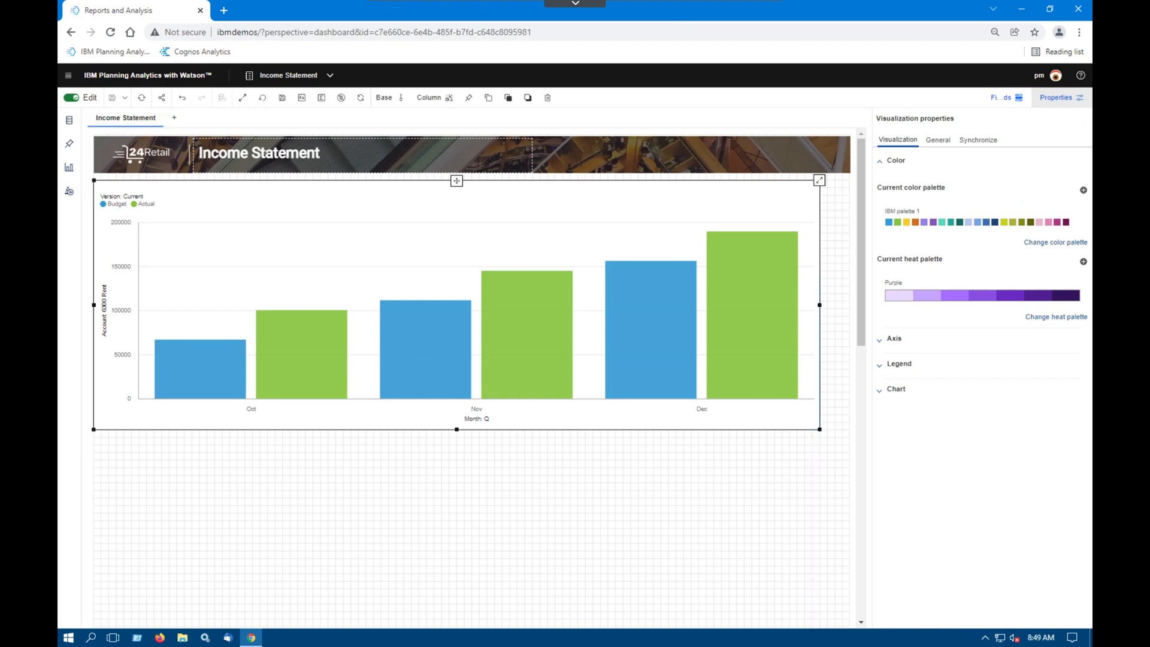
left_click(1055, 242)
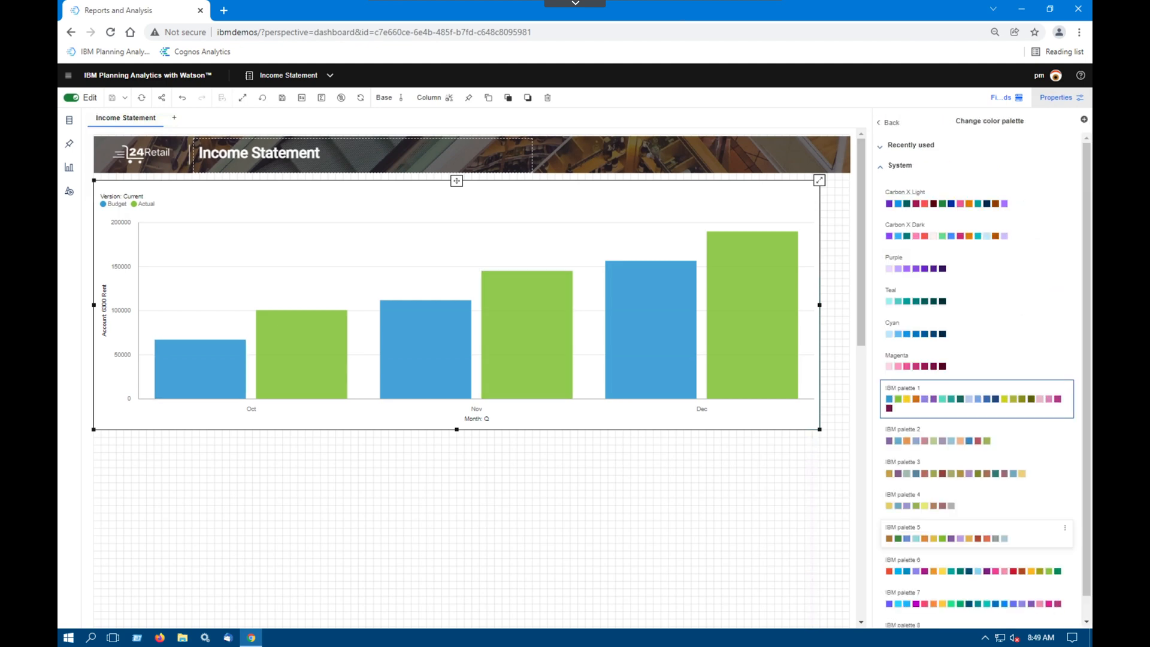
left_click(976, 599)
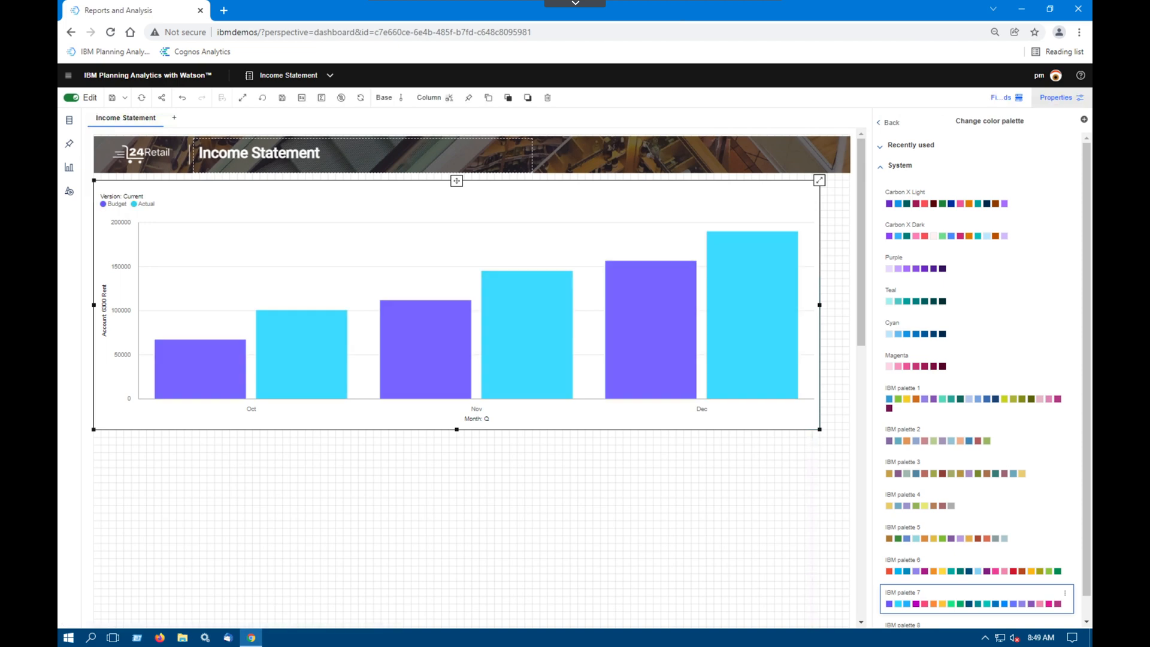
left_click(889, 122)
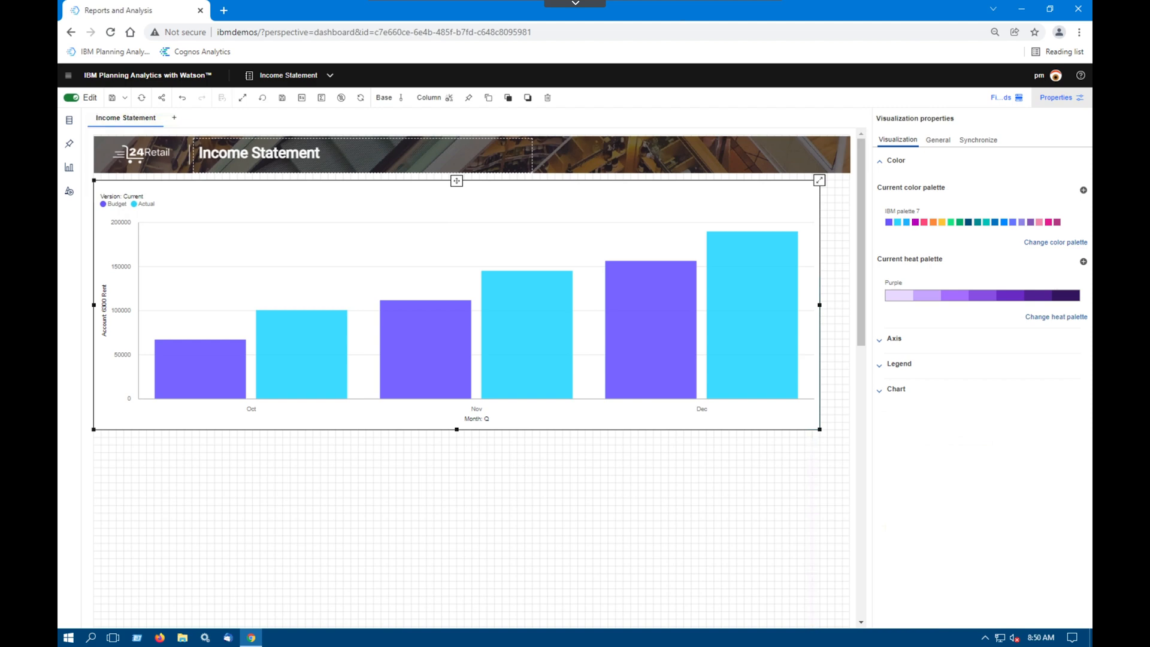
Set the chart's legend position to Bottom and its color legend title to "Version"
left_click(898, 364)
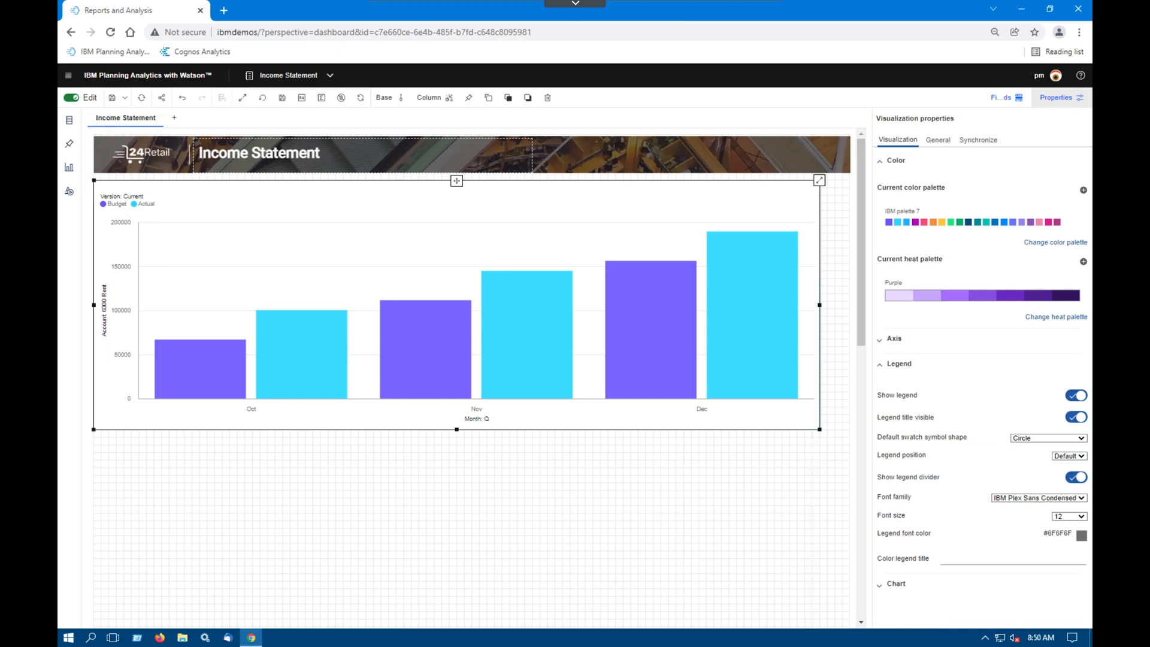
left_click(1068, 455)
left_click(1068, 493)
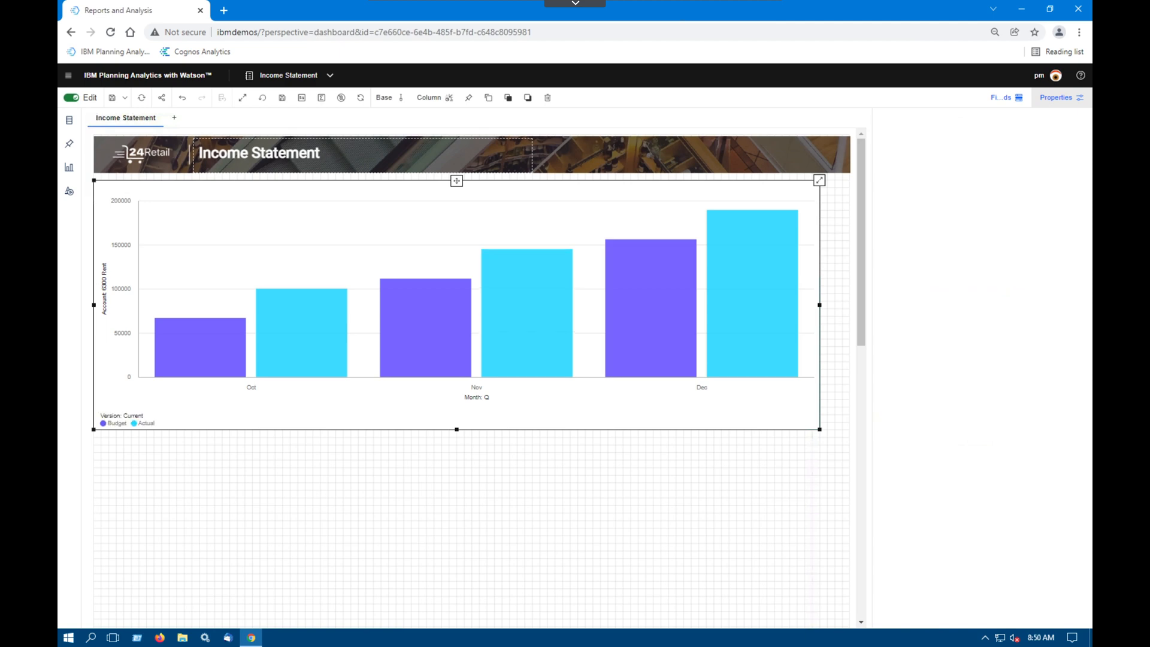
left_click(963, 557)
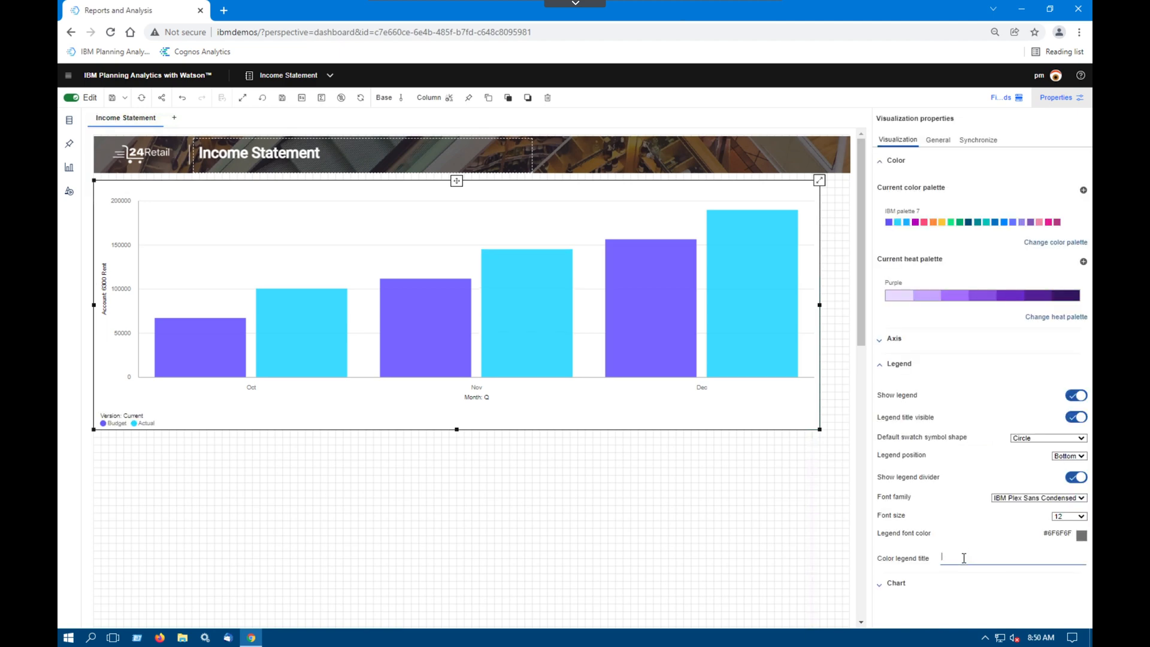
type("Version")
key("Return")
left_click(898, 364)
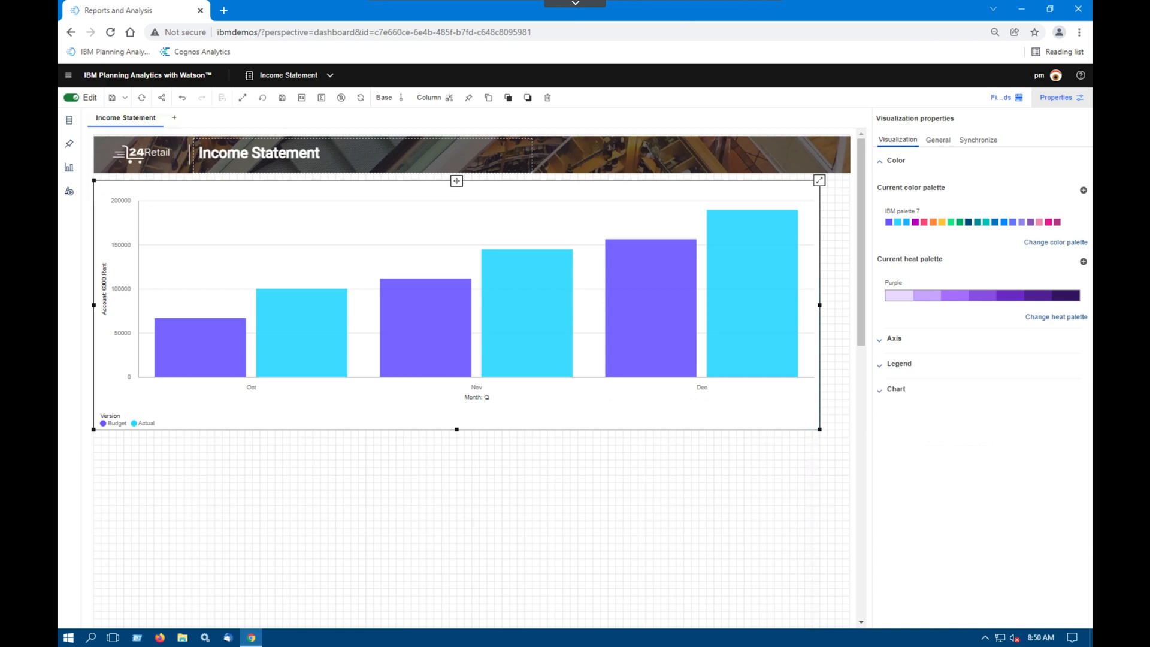
Turn off the chart's grid lines and turn on its title
left_click(896, 389)
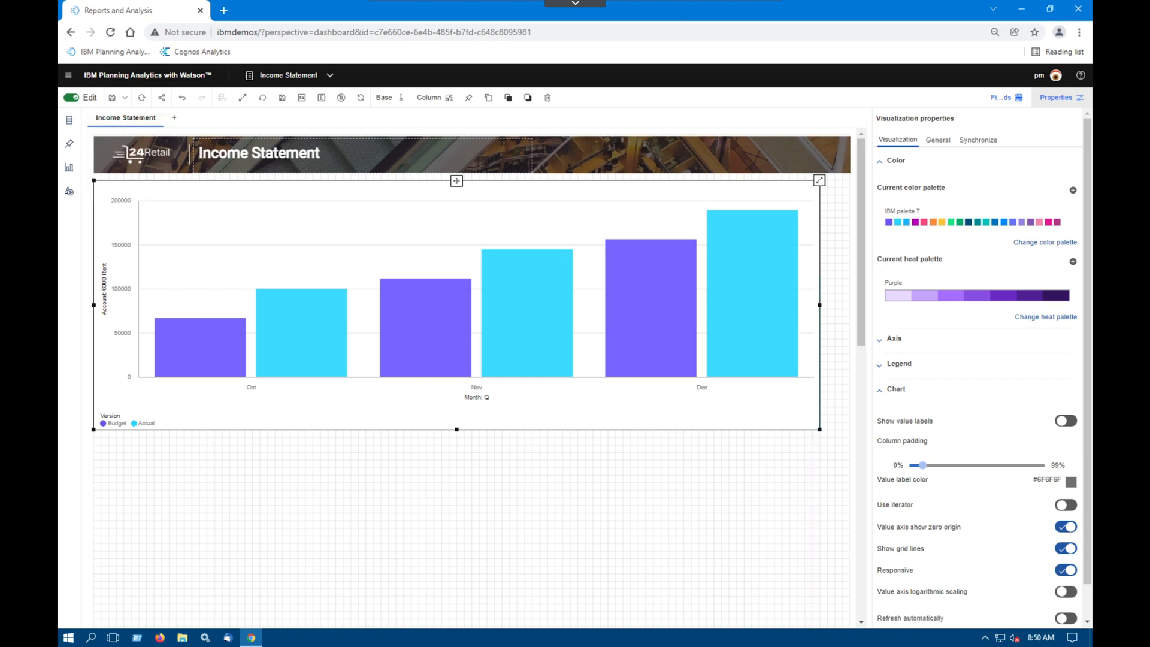
left_click(1066, 548)
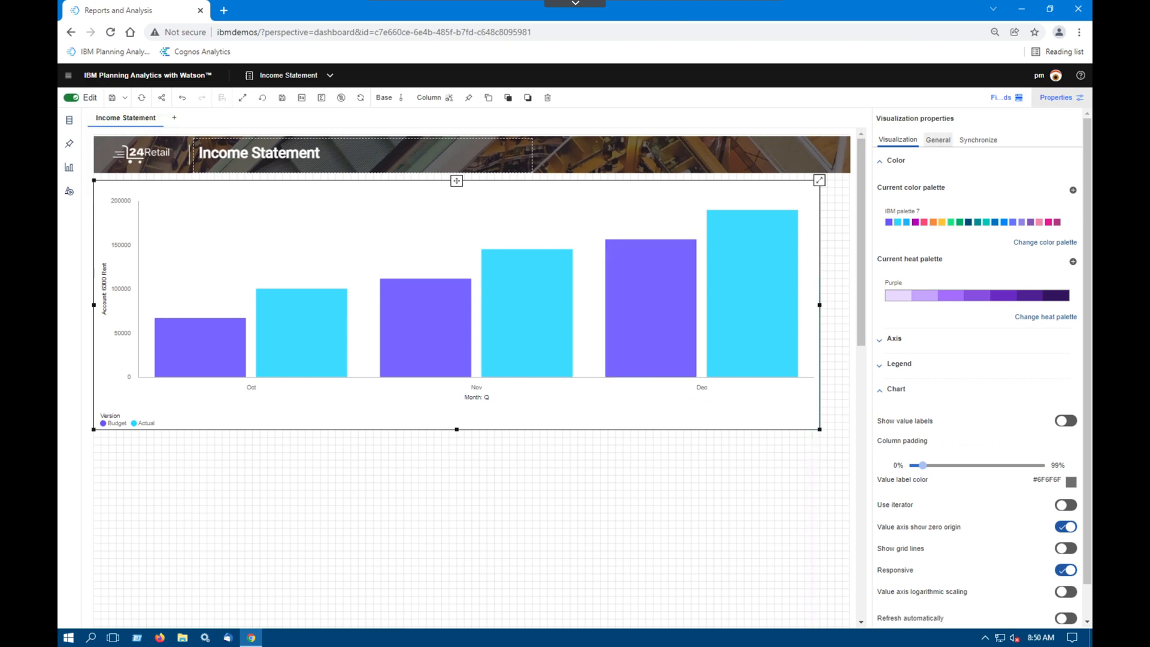
left_click(938, 140)
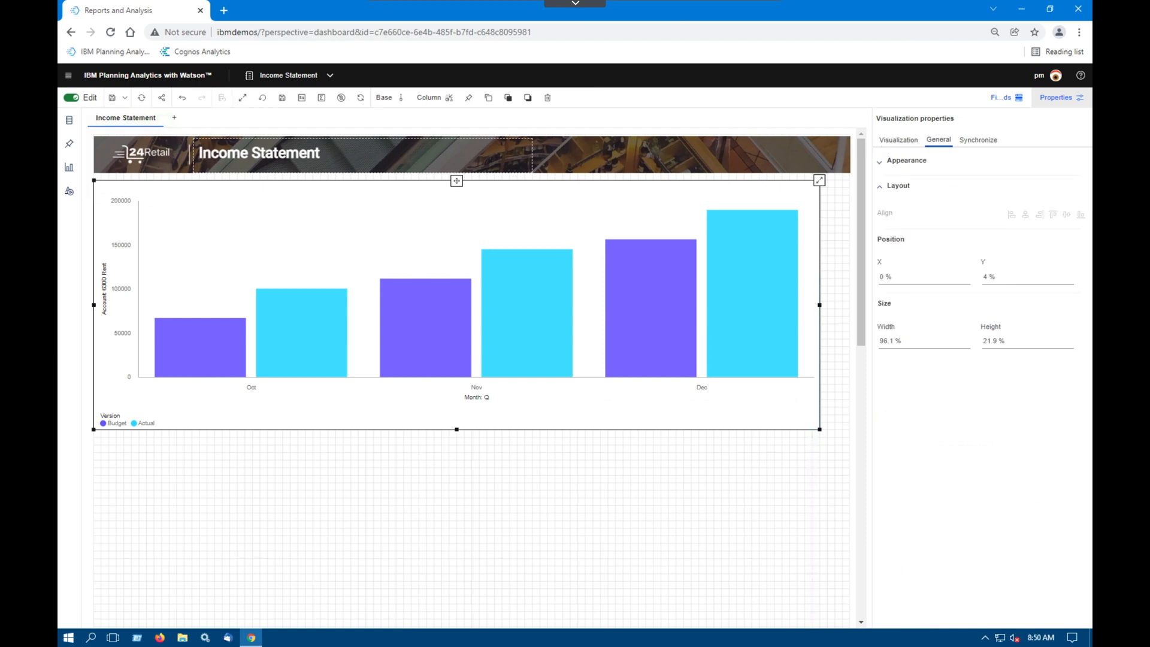
left_click(905, 161)
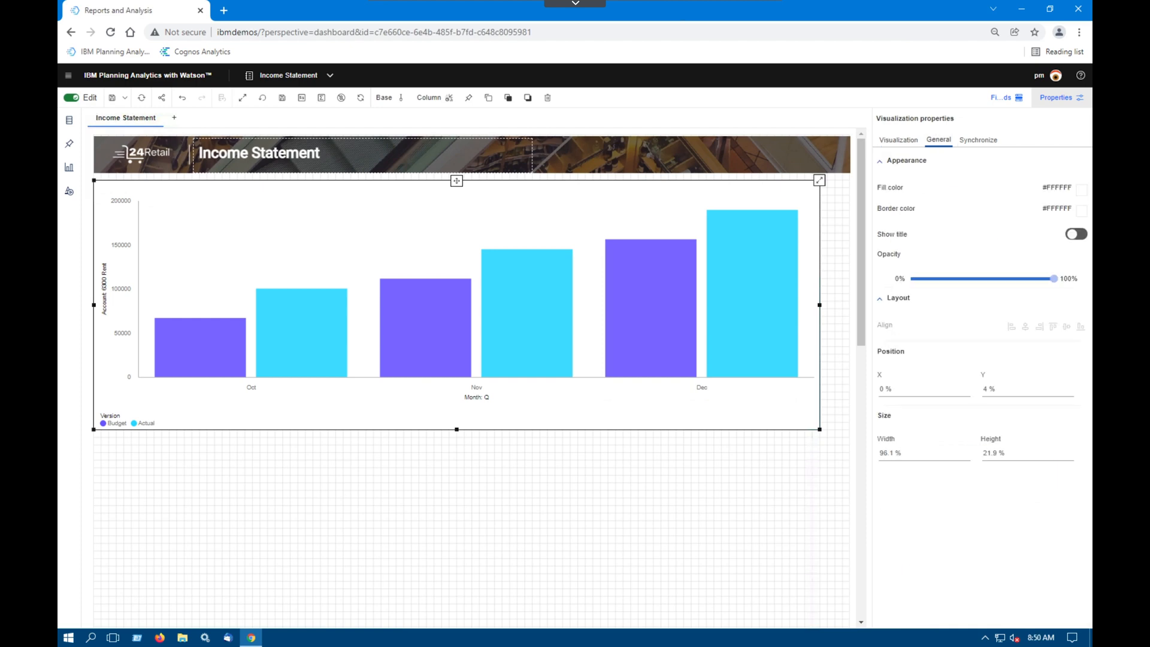
left_click(1076, 234)
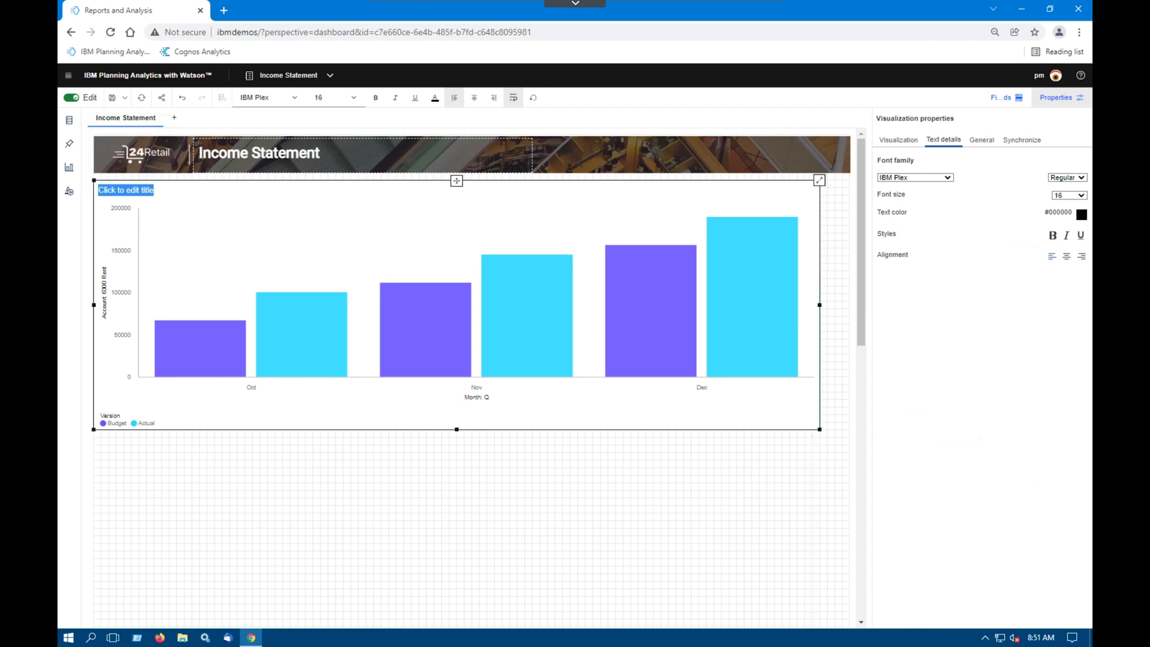
Set the chart title's font size to 22 and open its text color choices
left_click(915, 178)
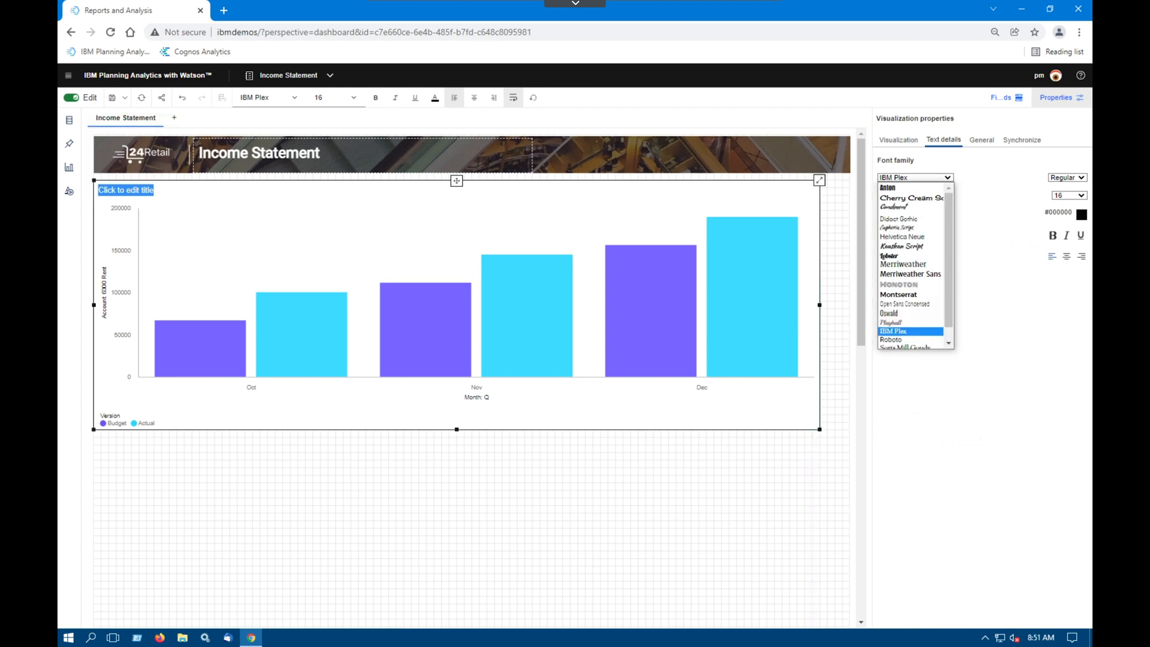
key("Escape")
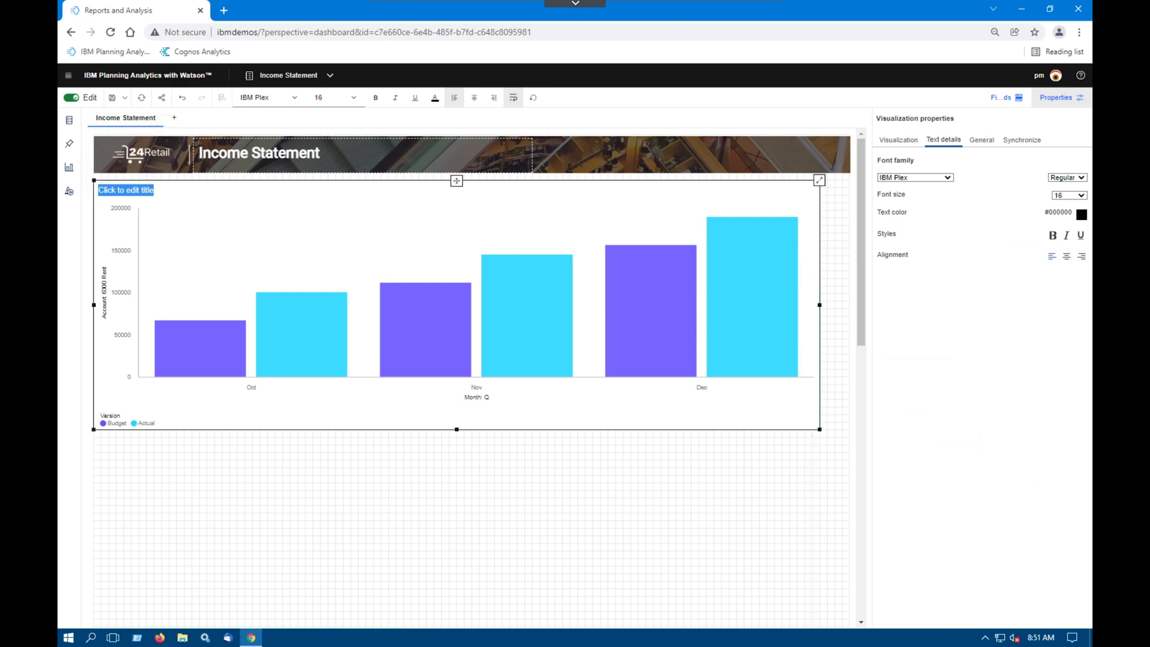
left_click(1069, 196)
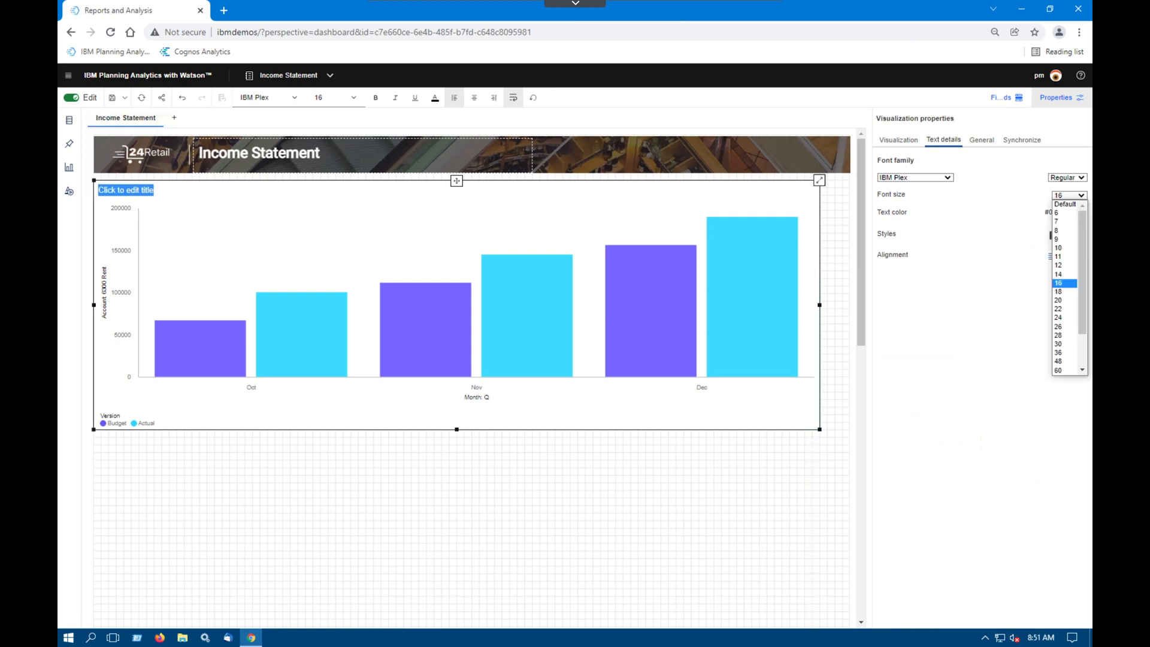
left_click(1064, 310)
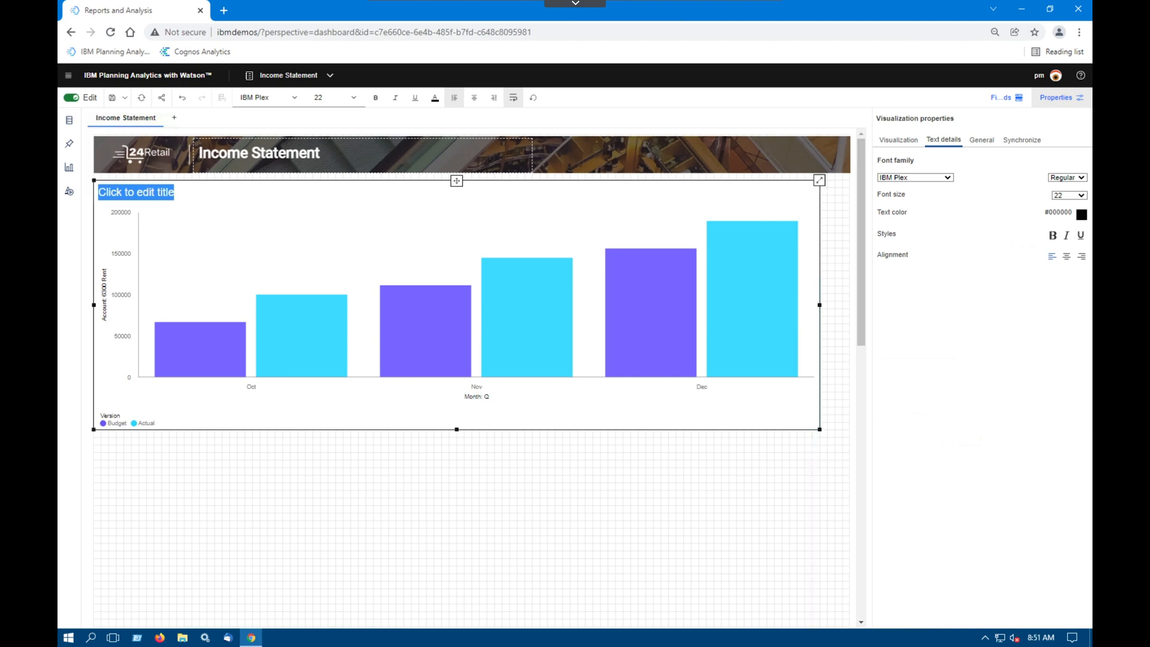
left_click(1081, 214)
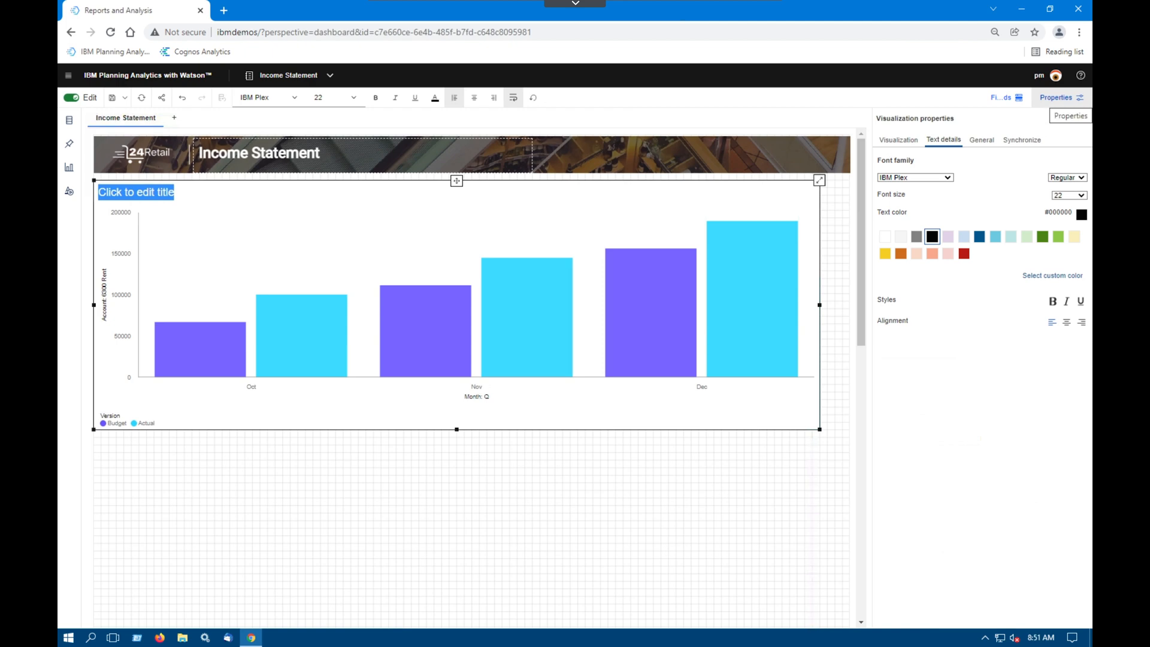
Hide the visualization properties and set the column chart's title to "Rent vs Plan"
left_click(1057, 98)
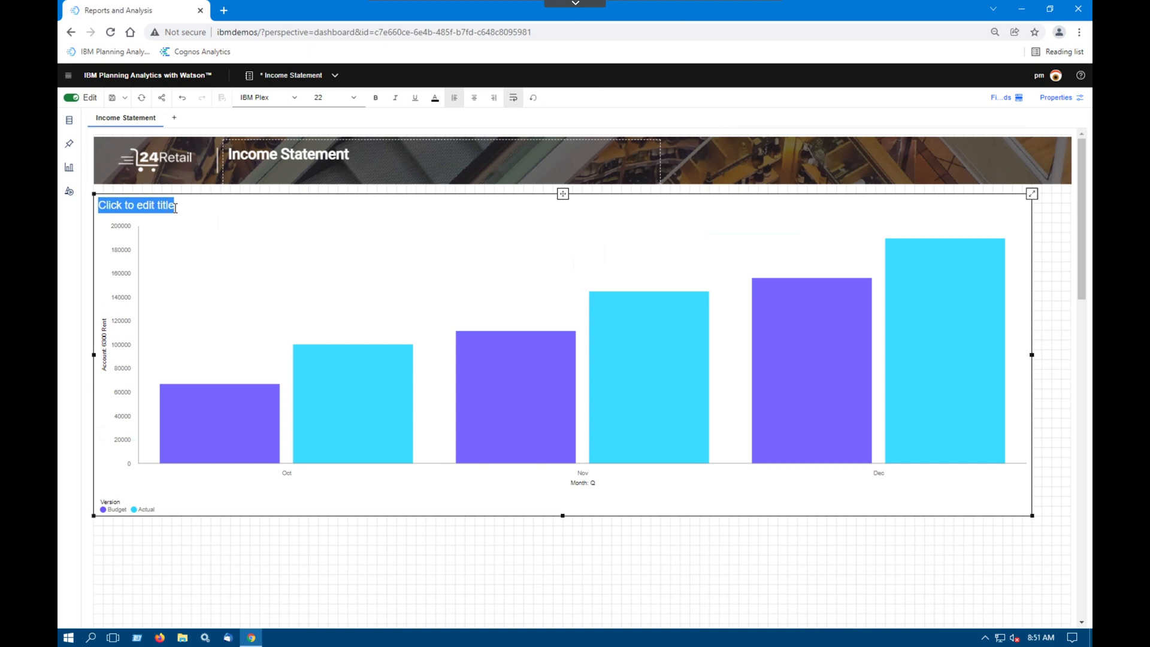
type("Re")
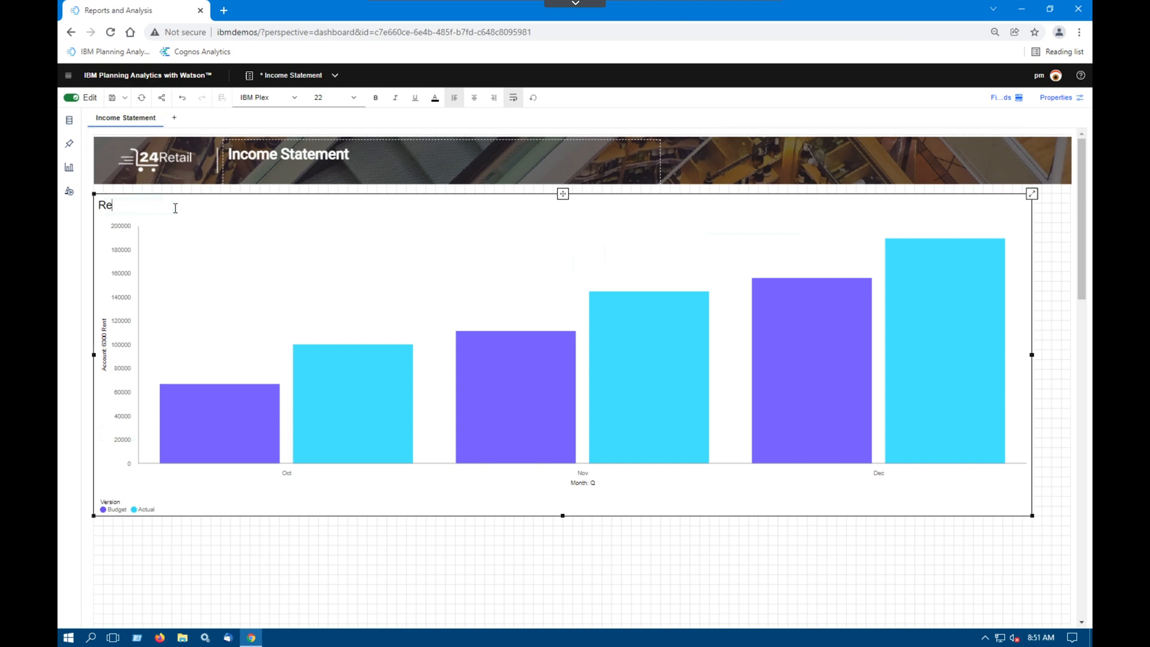
type("nt vs Plan")
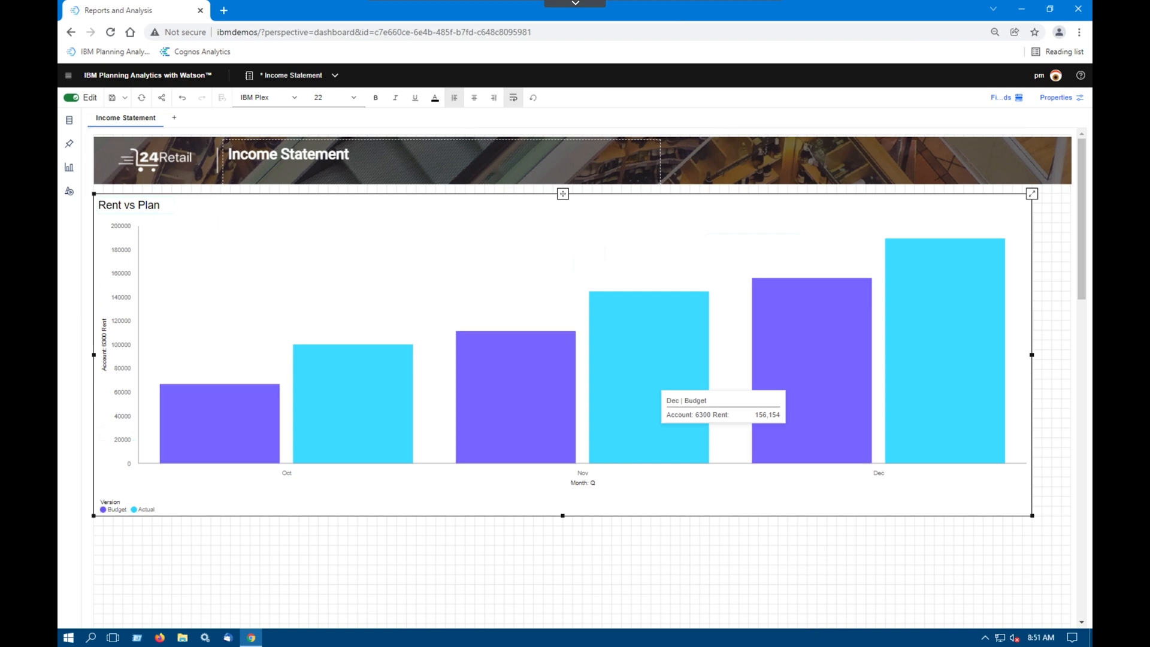
Replace the "Income Statement" heading in the 24Retail banner with "Rent Analysis"
double_click(342, 153)
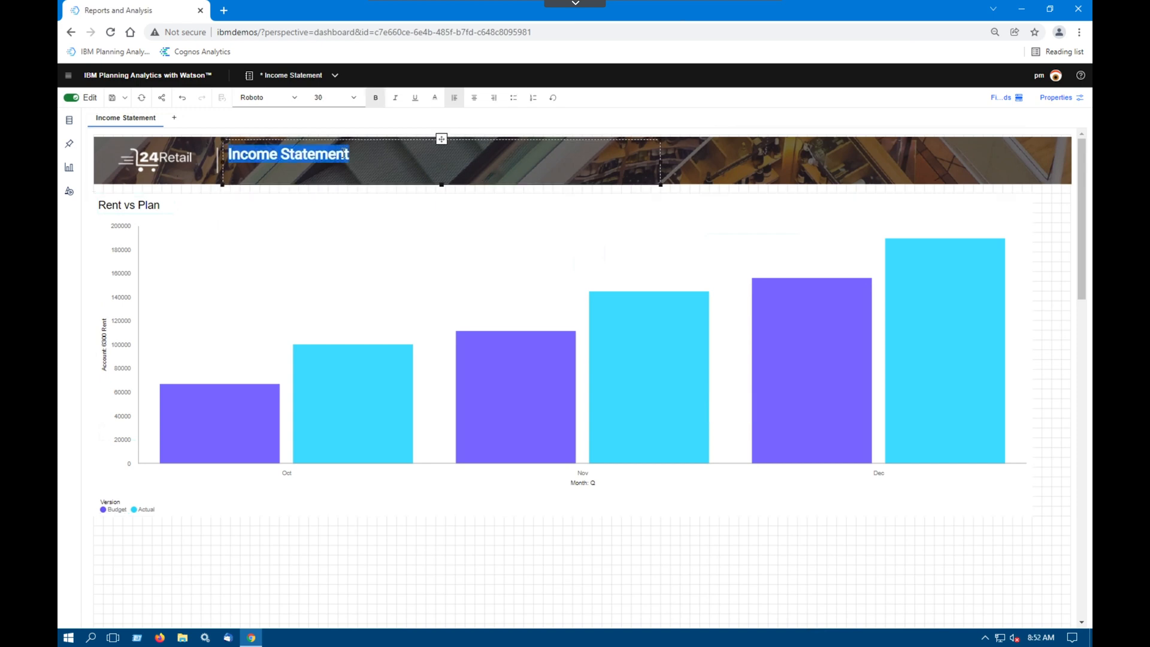
type("Ren")
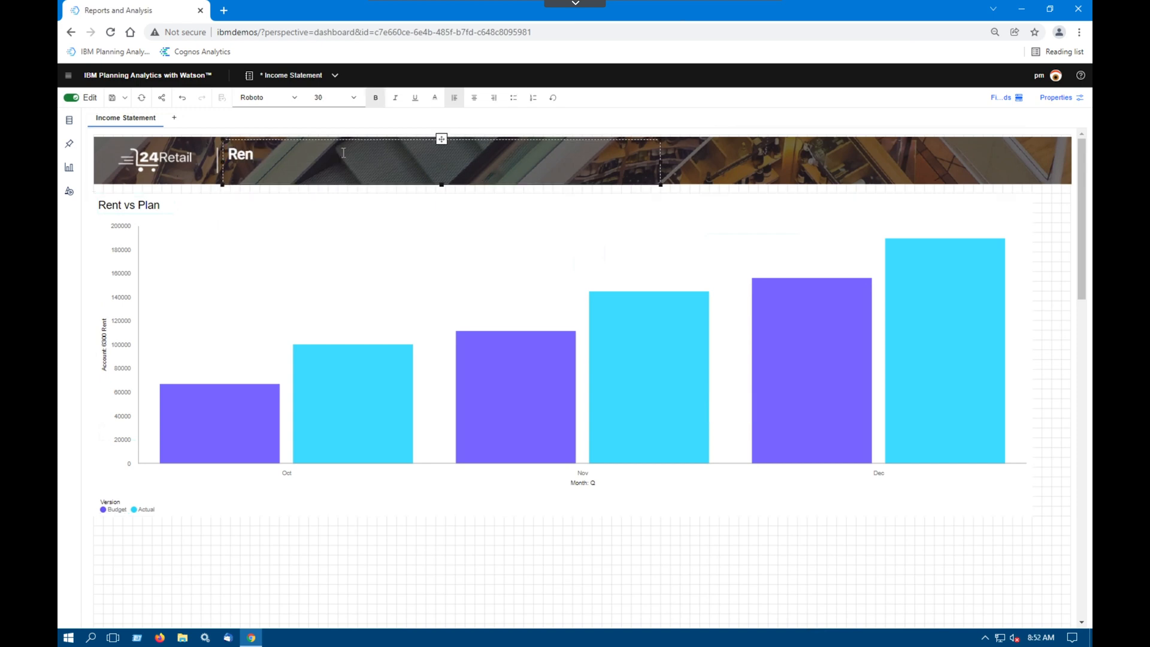
type("t Analysis")
left_click(479, 258)
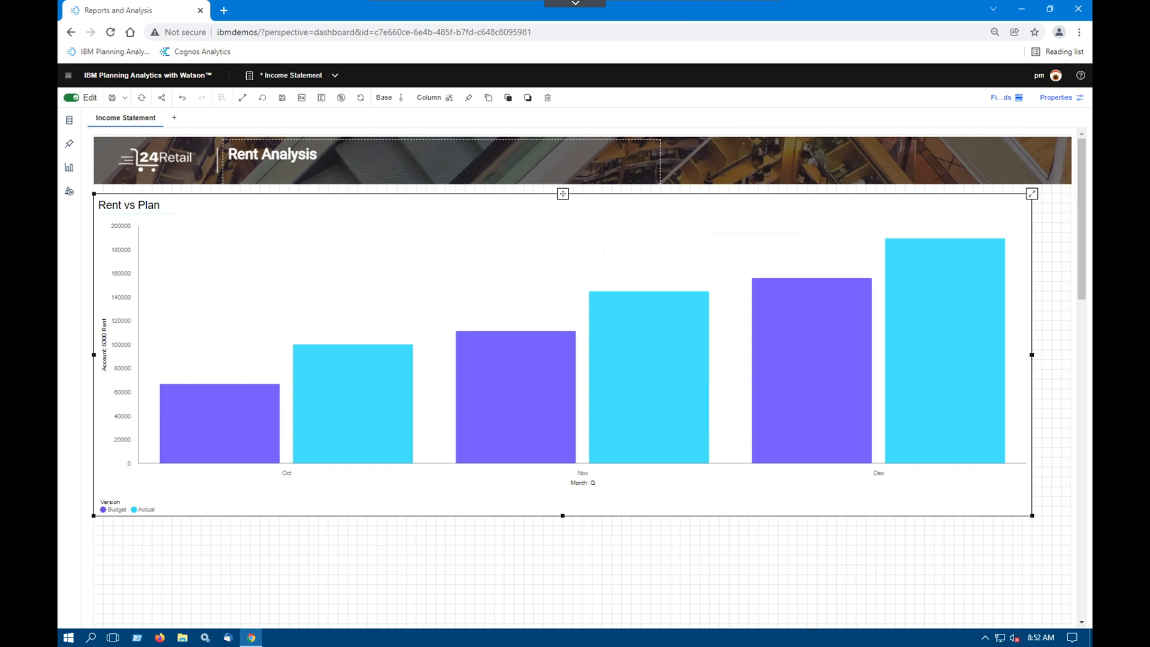
left_click(779, 160)
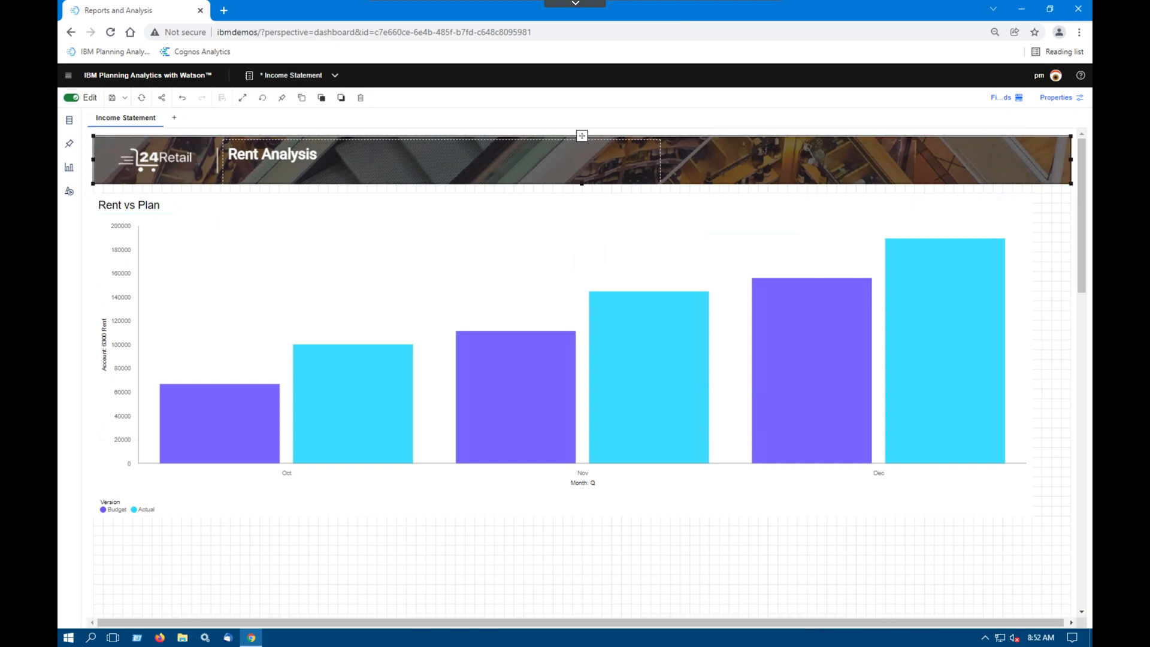
Pin the Rent vs Plan column chart and check it in the list of saved pins
left_click(563, 257)
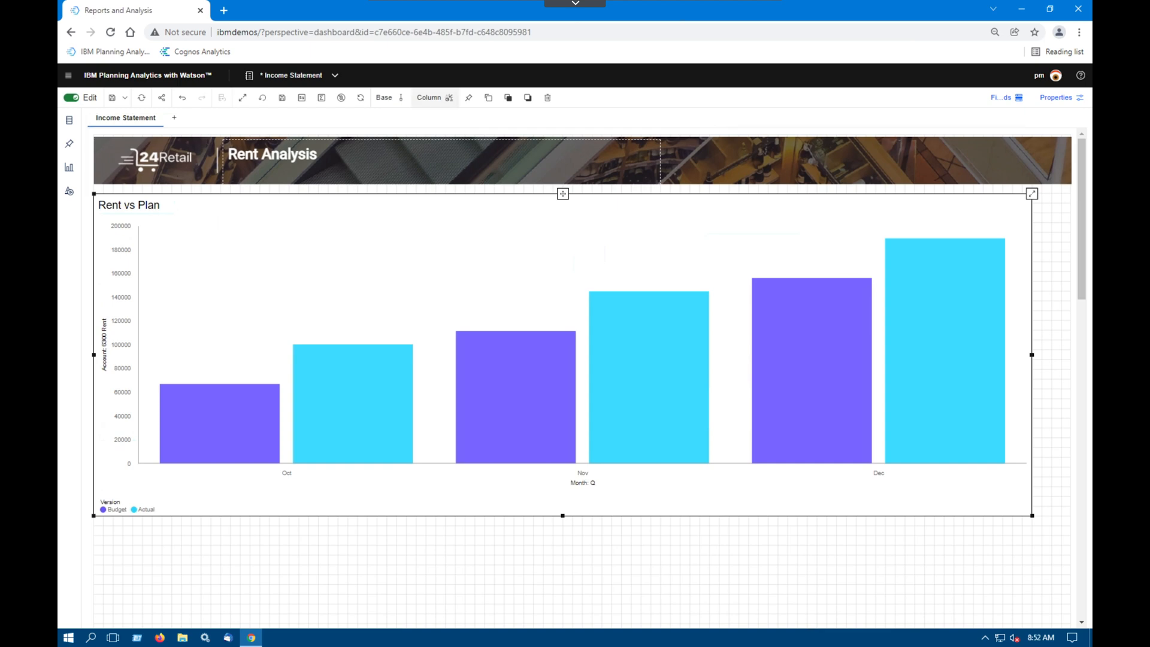
left_click(468, 98)
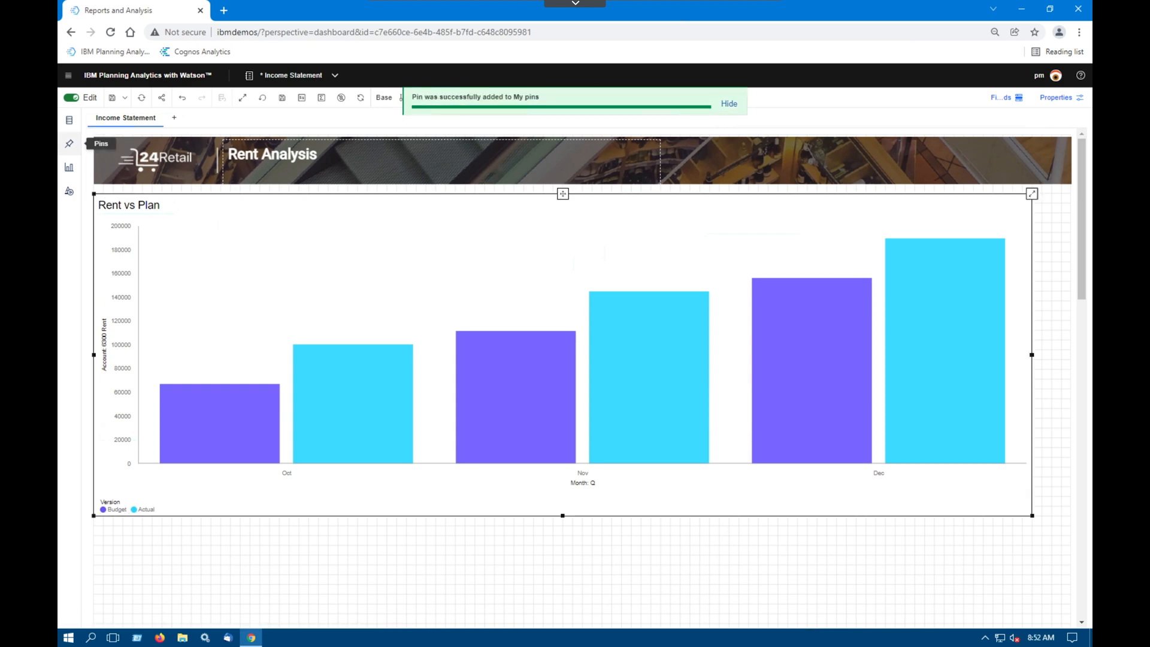
left_click(68, 143)
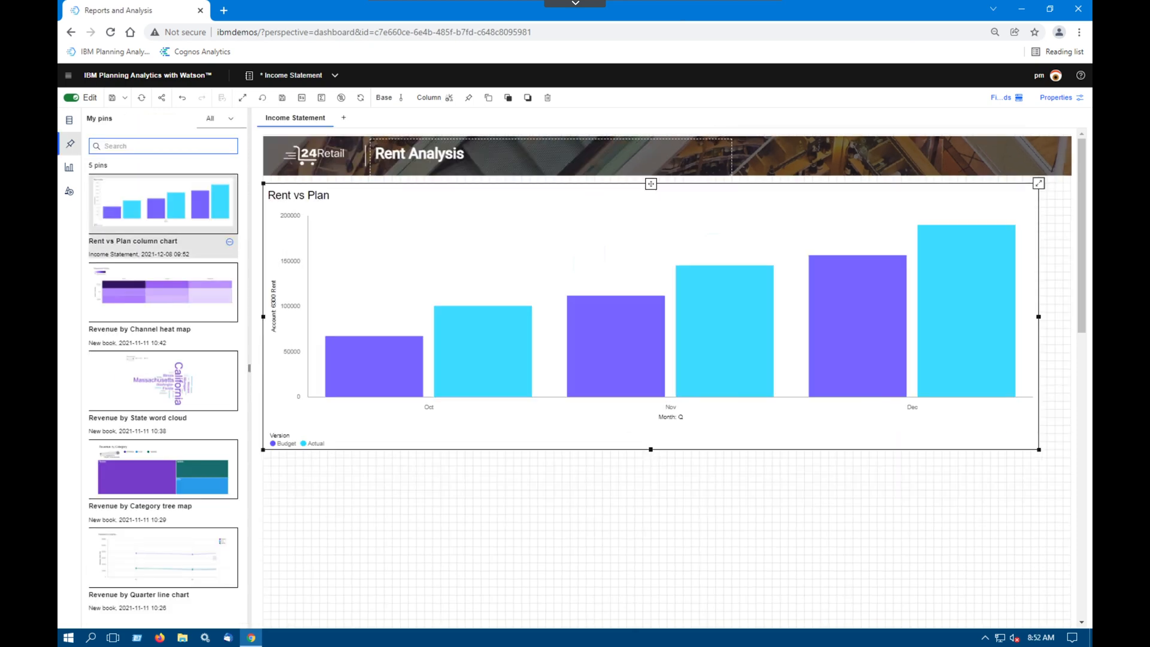
left_click(69, 143)
key("Escape")
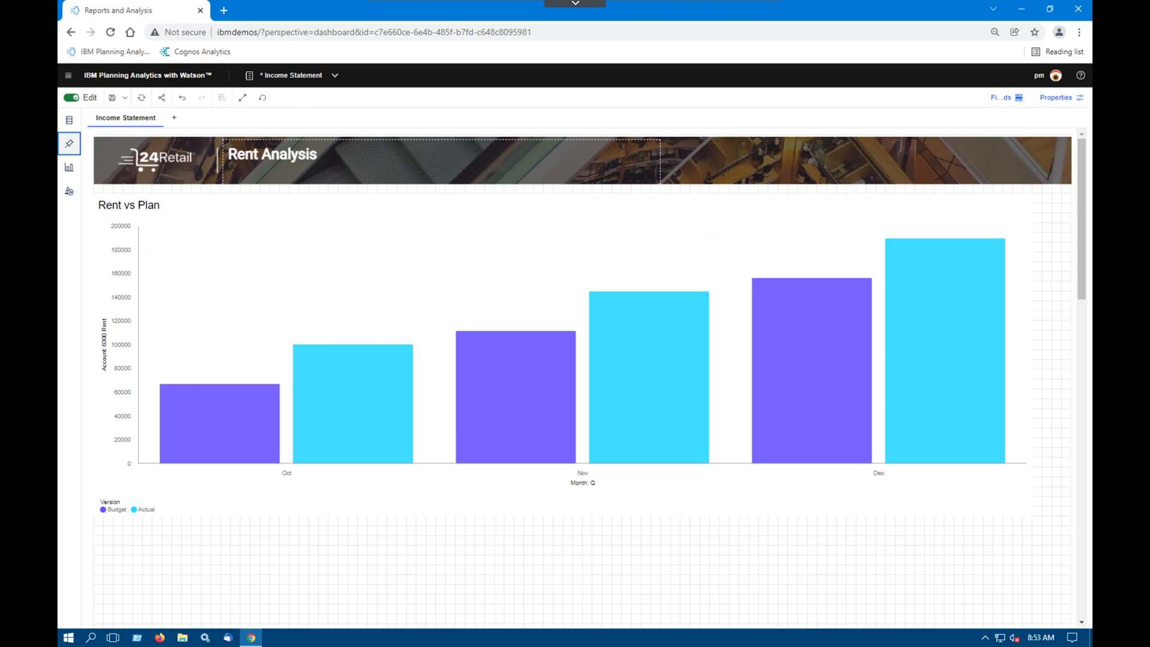
Save a copy of the book in Shared/Deep Dive HOL, adding the analyst's first name and "Rent Analysis" to the name "Income Statement"
left_click(125, 98)
left_click(143, 146)
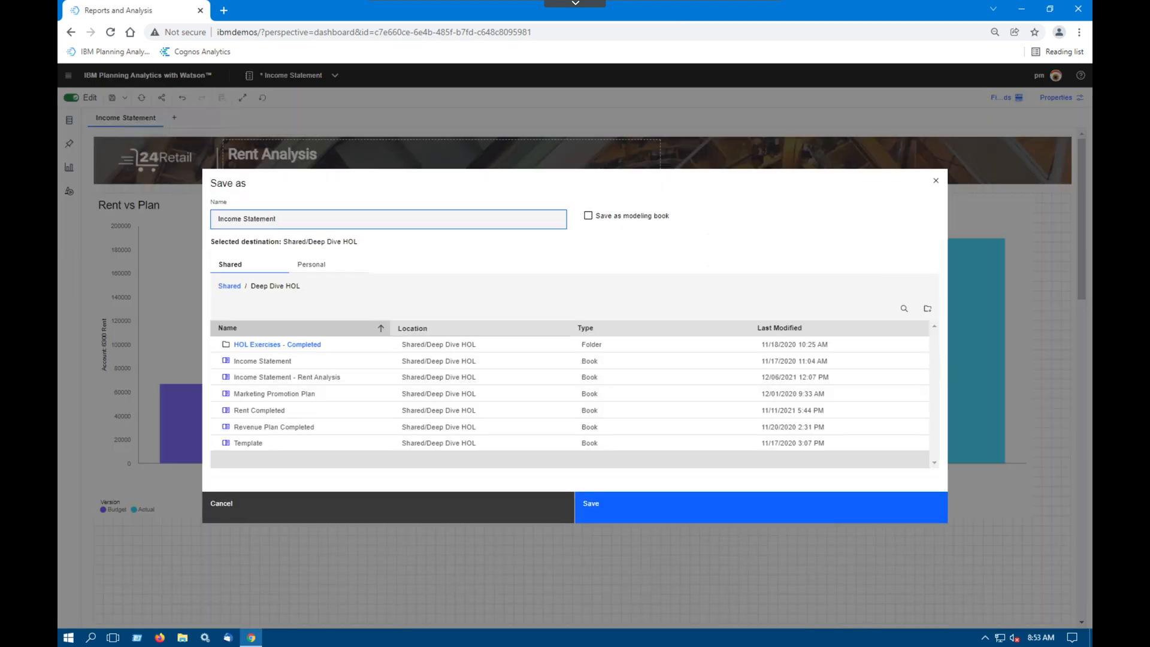
type("- Bill's Rent Analysis")
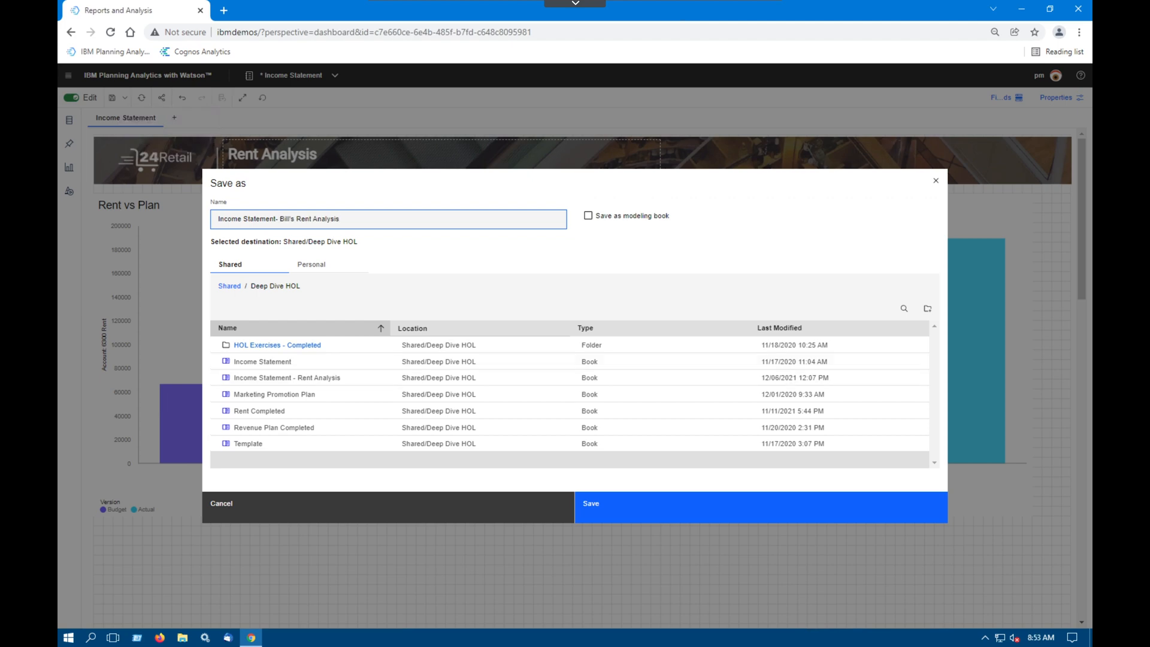
left_click(635, 505)
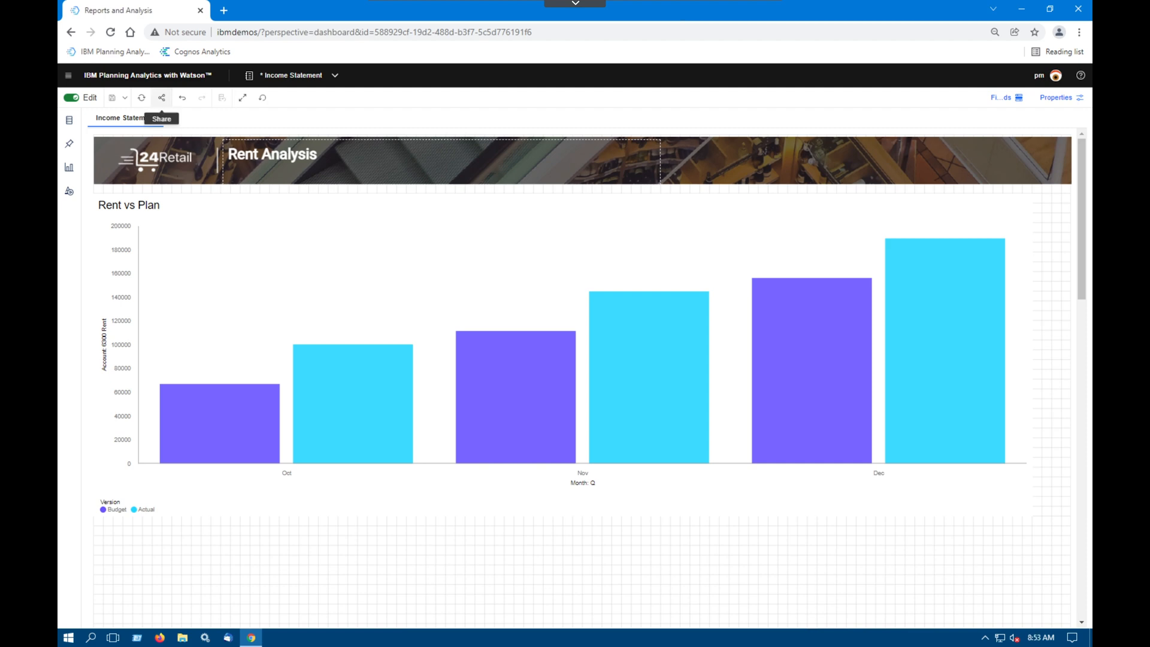
Reopen the newly saved rent analysis book from the recent items on the home page and turn off its editing mode
left_click(157, 75)
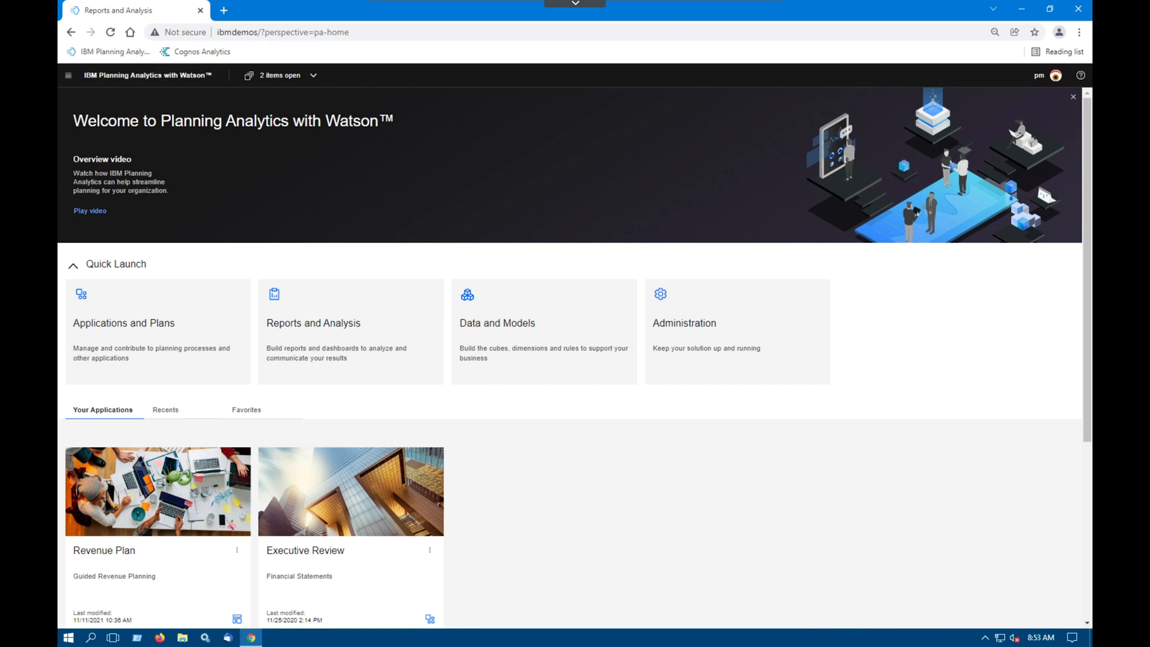
left_click(166, 410)
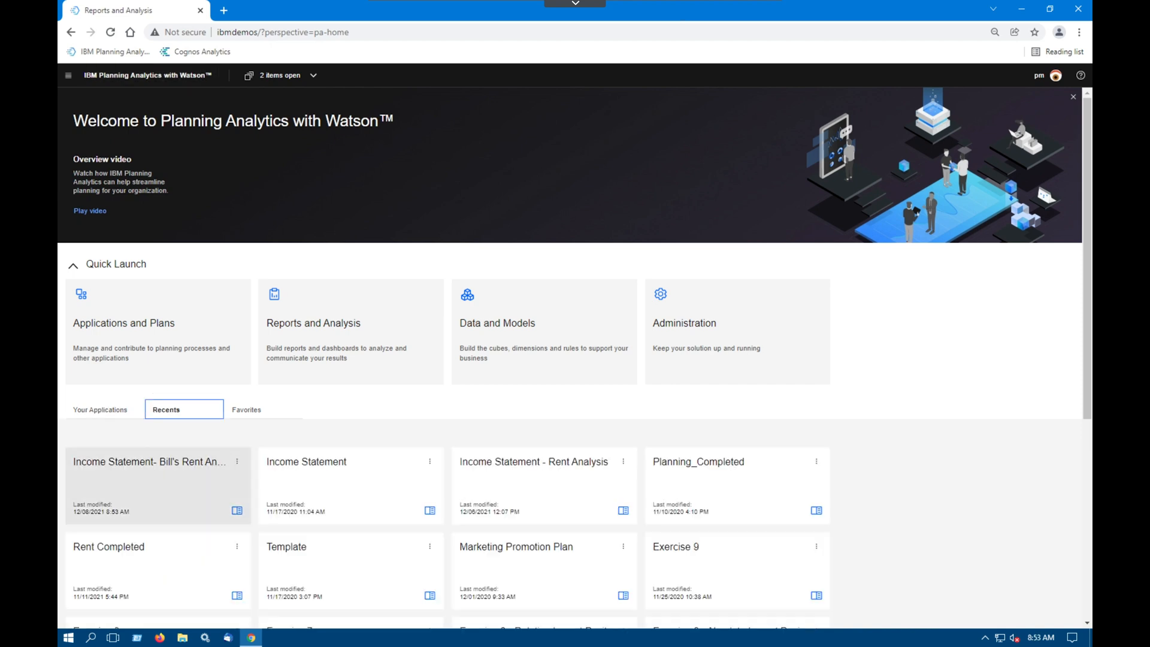
left_click(123, 464)
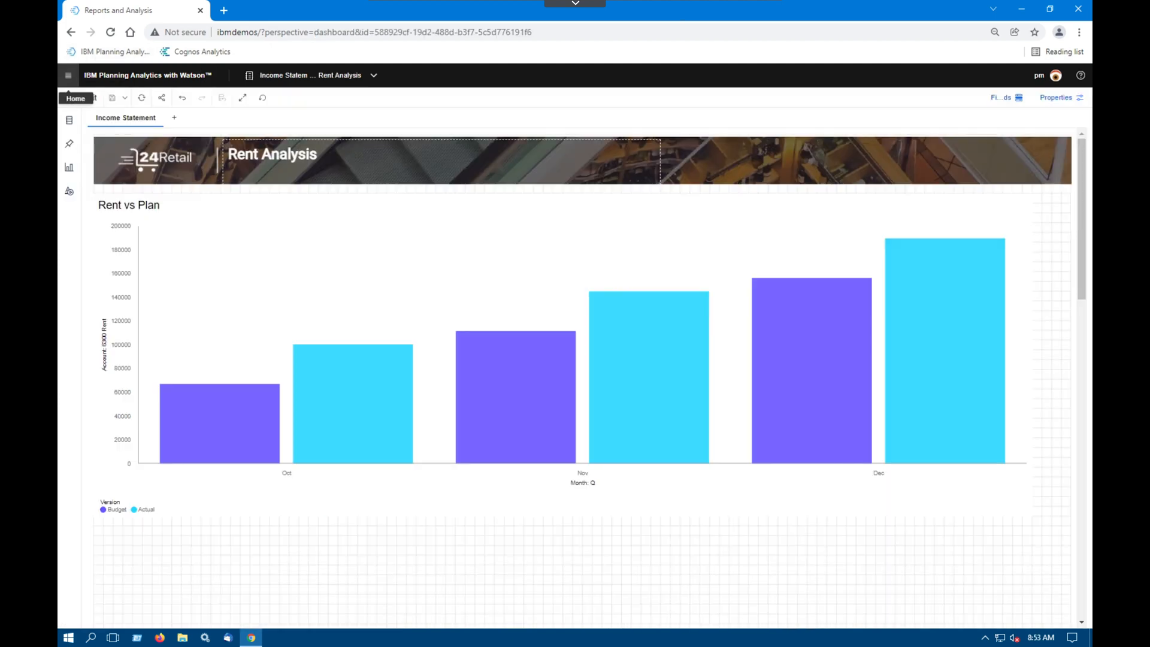
left_click(72, 98)
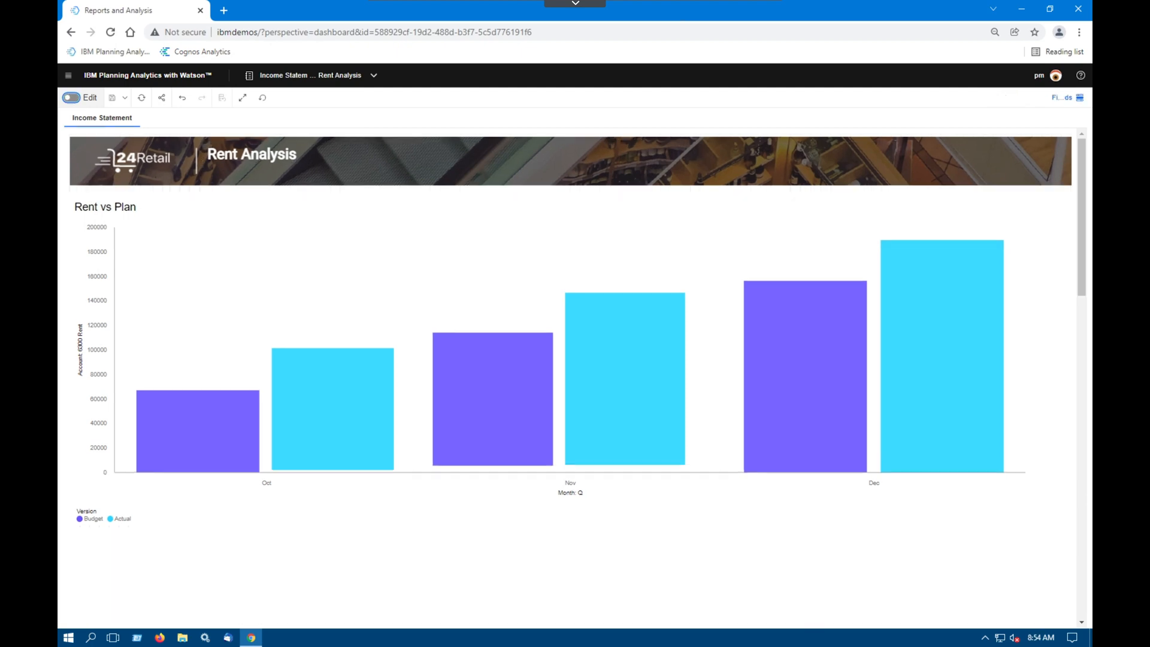